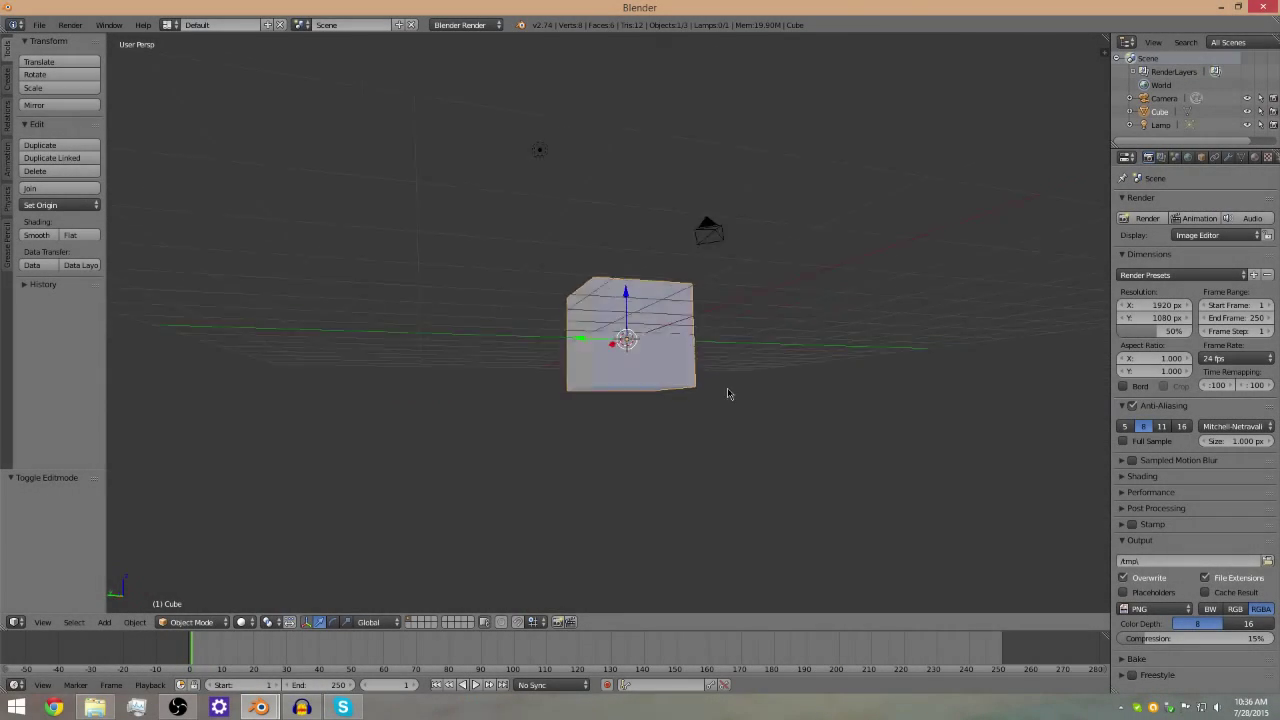
# Step: Orbit the viewport around the cube to inspect the scene from several angles
pyautogui.moveTo(728, 394); pyautogui.dragTo(488, 398, button='middle')
pyautogui.moveTo(549, 332); pyautogui.dragTo(586, 300, button='middle')
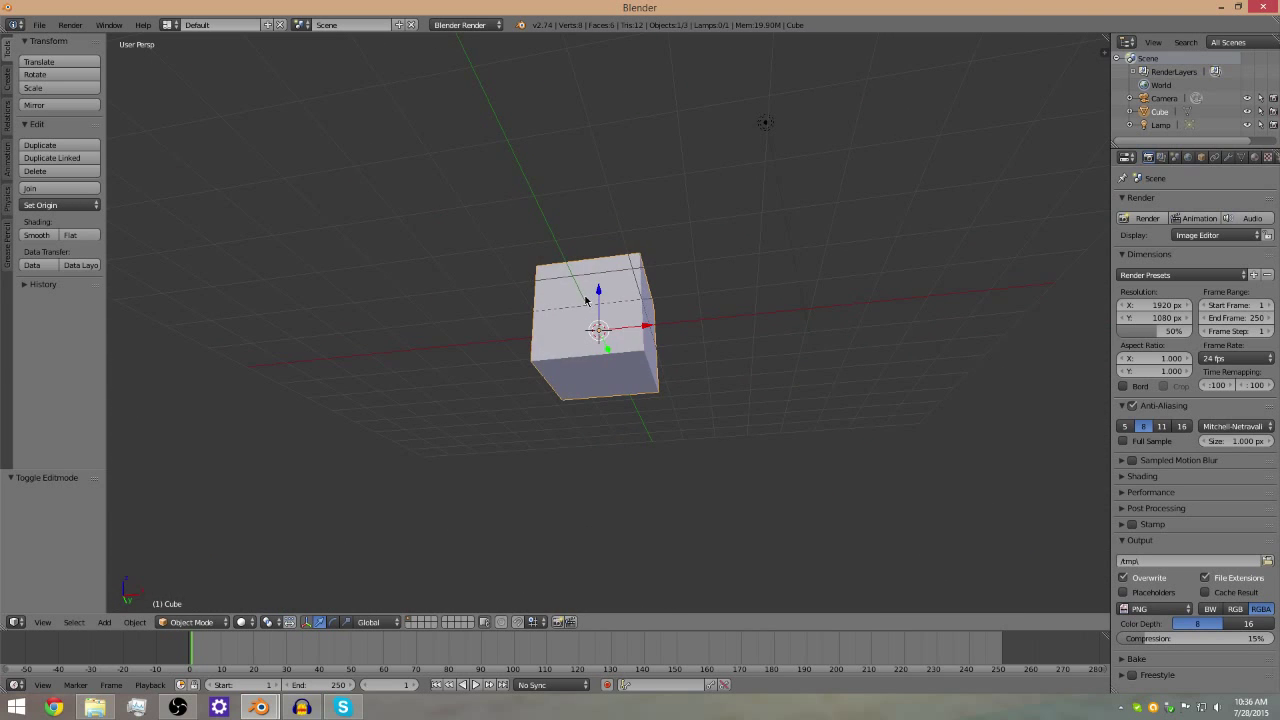
pyautogui.scroll(-3, 651, 260)
pyautogui.moveTo(656, 246); pyautogui.dragTo(920, 334, button='middle')
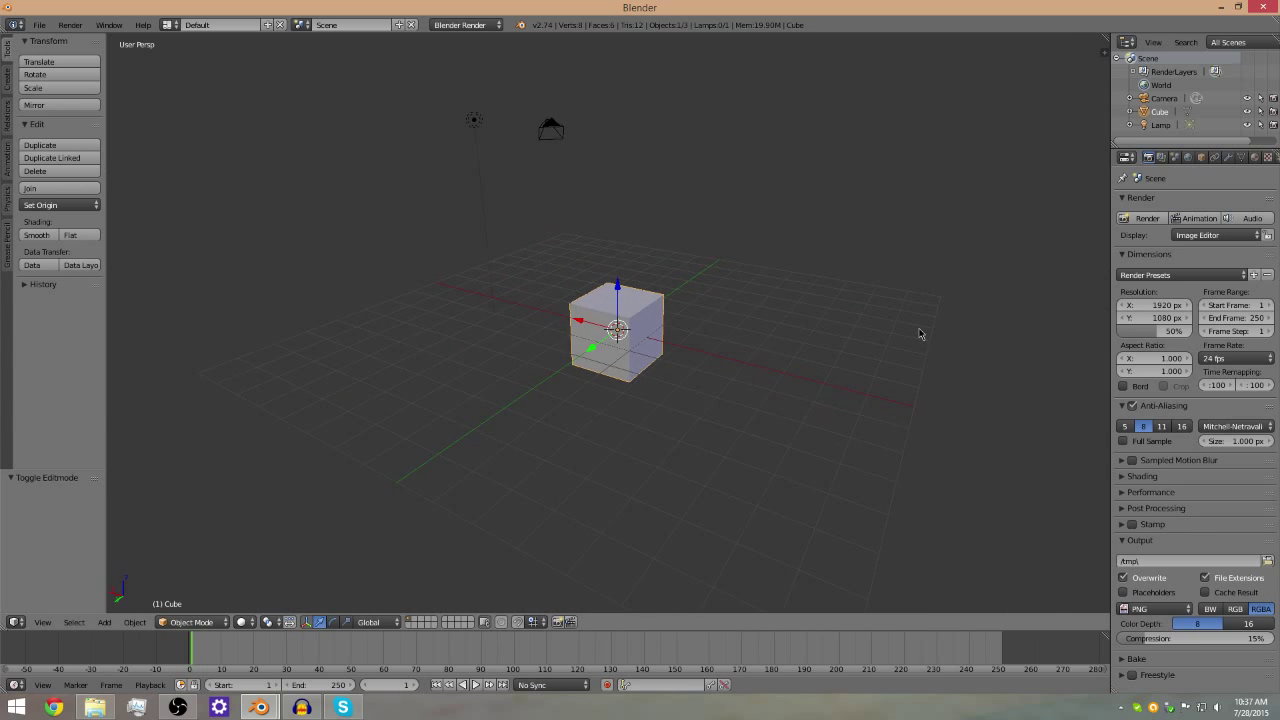
pyautogui.moveTo(920, 334)
pyautogui.mouseDown(button='middle')
pyautogui.moveTo(763, 379)
pyautogui.moveTo(937, 317)
pyautogui.mouseUp(button='middle')
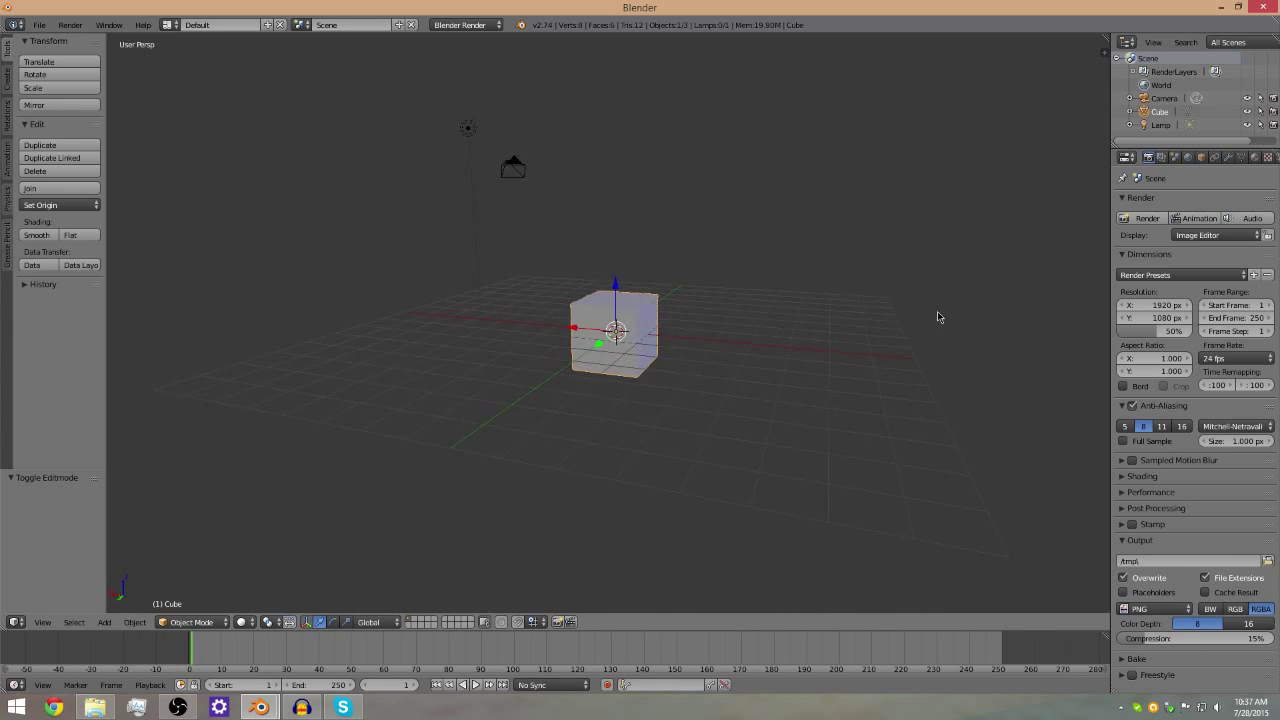
pyautogui.moveTo(897, 314)
pyautogui.mouseDown(button='middle')
pyautogui.moveTo(765, 282)
pyautogui.moveTo(989, 289)
pyautogui.moveTo(720, 251)
pyautogui.moveTo(885, 326)
pyautogui.mouseUp(button='middle')
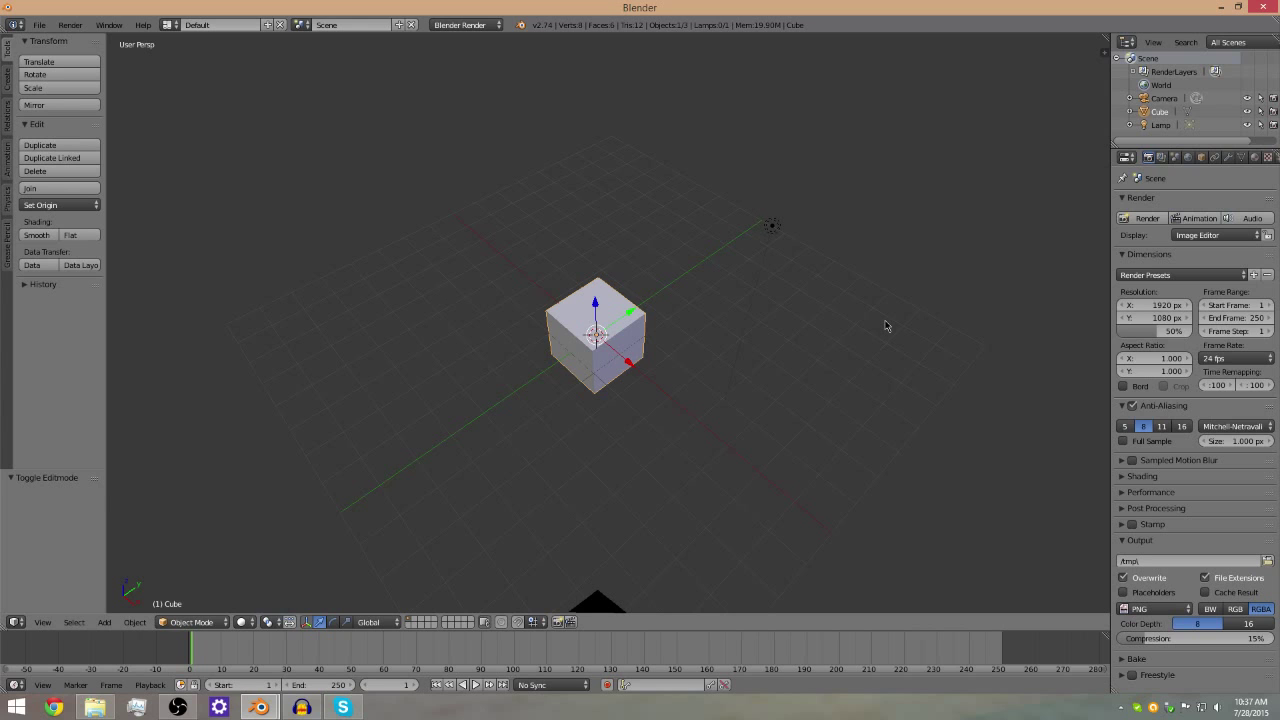
pyautogui.moveTo(657, 337); pyautogui.dragTo(834, 278, button='middle')
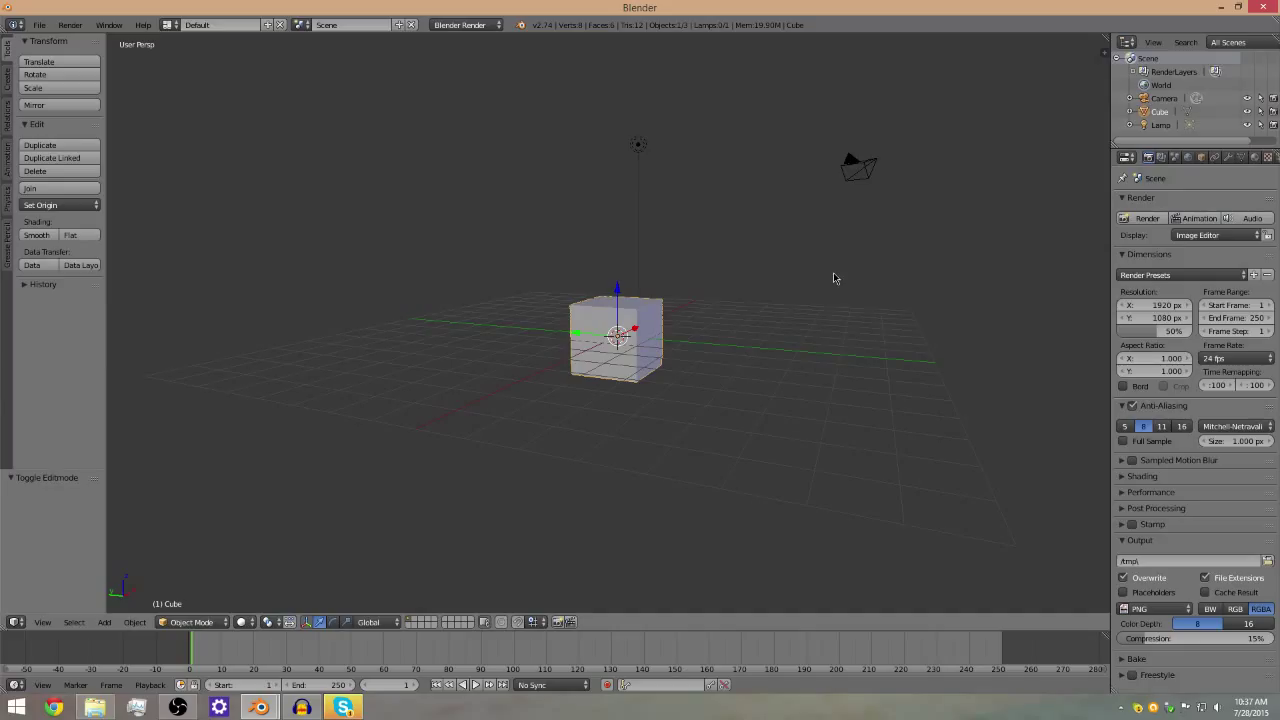
pyautogui.moveTo(423, 194); pyautogui.dragTo(686, 259, button='middle')
pyautogui.moveTo(840, 400); pyautogui.dragTo(596, 342, button='middle')
# Step: Select the scene objects one after another, ending back on the cube
pyautogui.rightClick(706, 214)
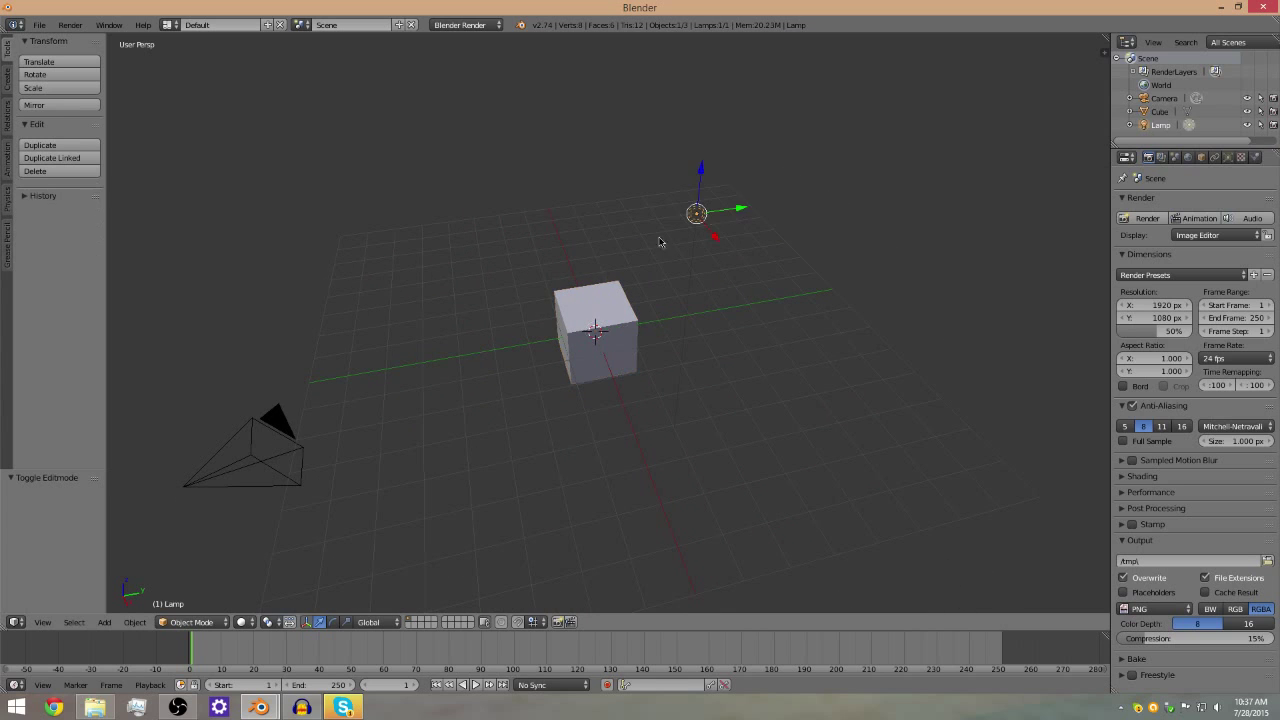
pyautogui.rightClick(244, 450)
pyautogui.rightClick(566, 350)
pyautogui.moveTo(731, 416); pyautogui.dragTo(772, 356, button='middle')
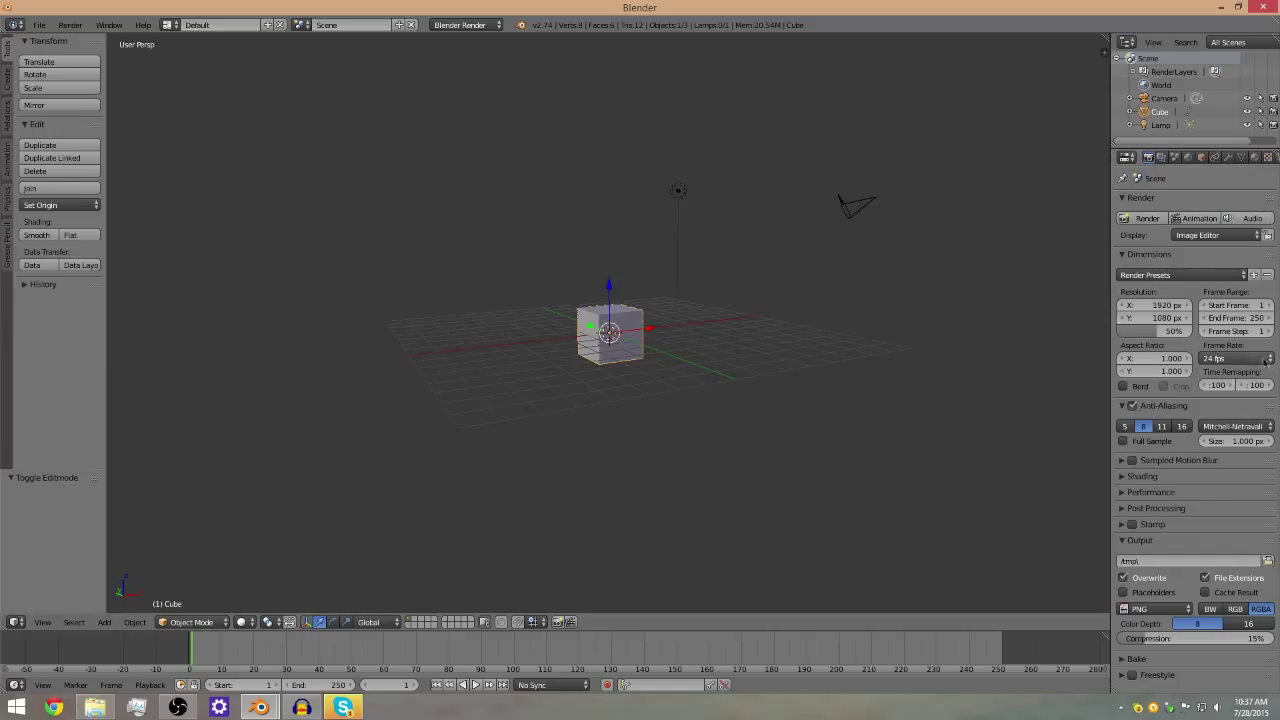
pyautogui.moveTo(1066, 316); pyautogui.dragTo(880, 393, button='middle')
# Step: Set the render resolution to 1280×720 at 100% size
pyautogui.click(1150, 305)
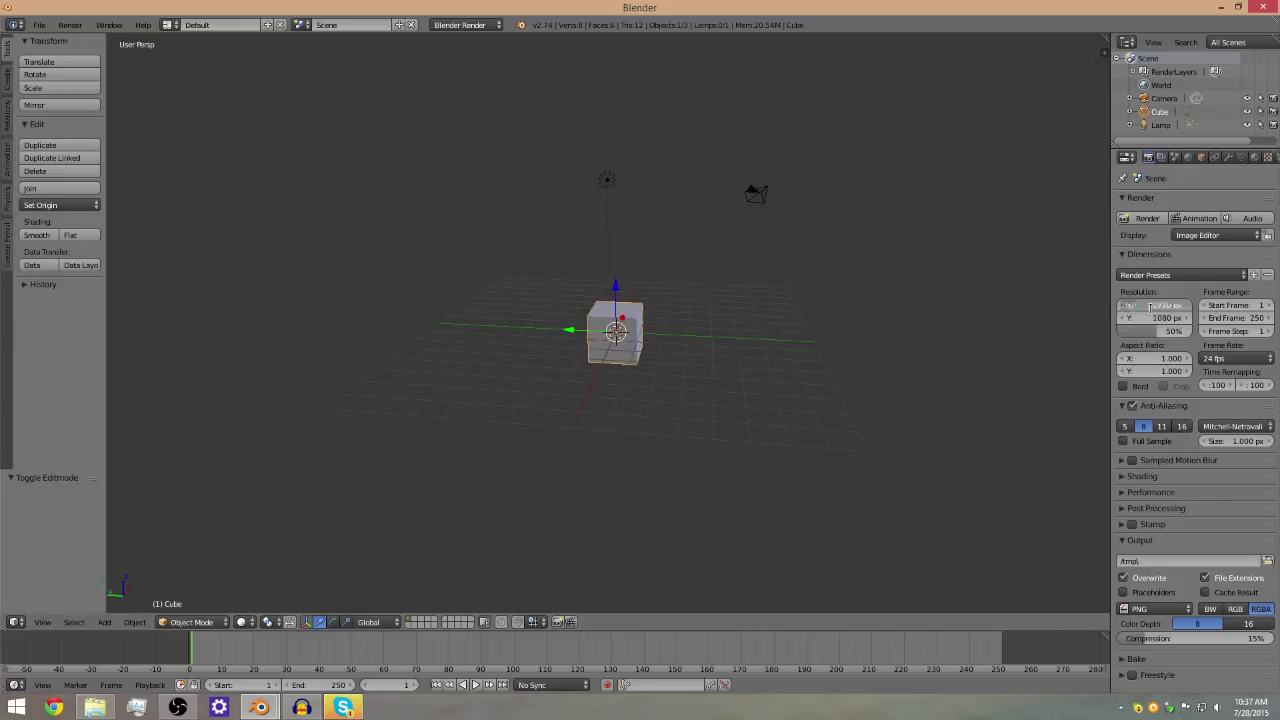
pyautogui.write('1280')
pyautogui.press('Tab')
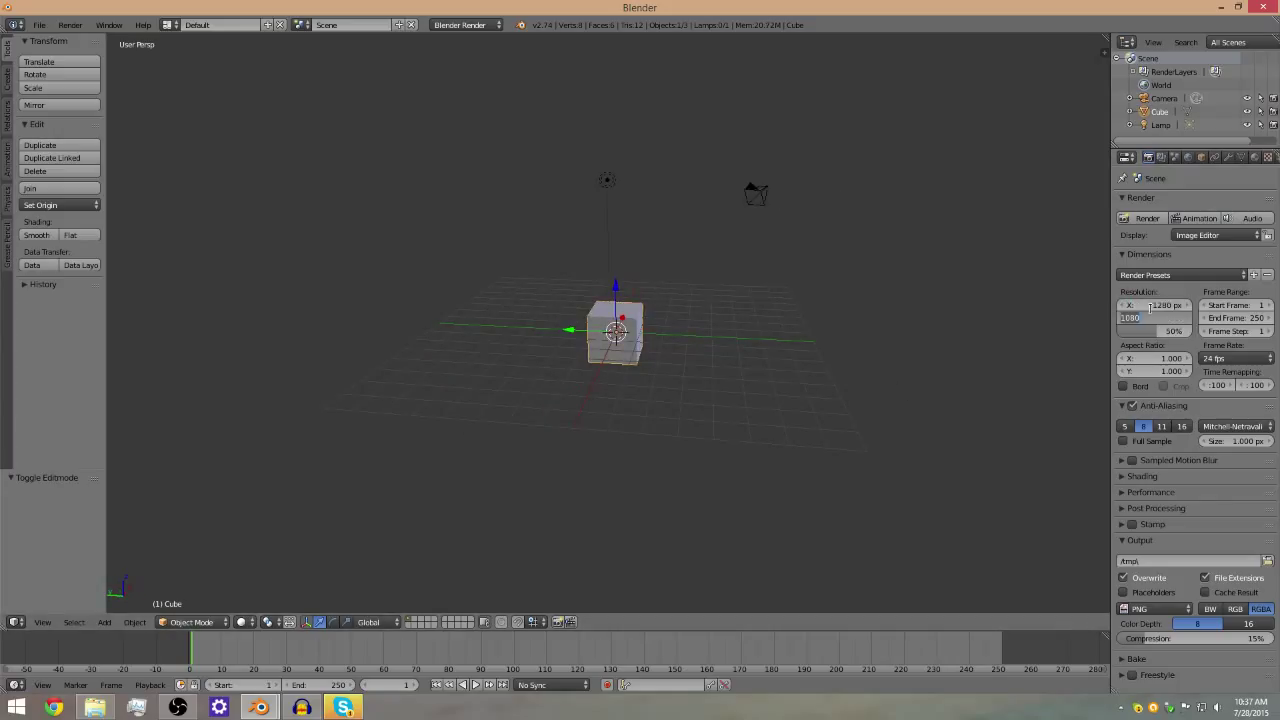
pyautogui.write('720')
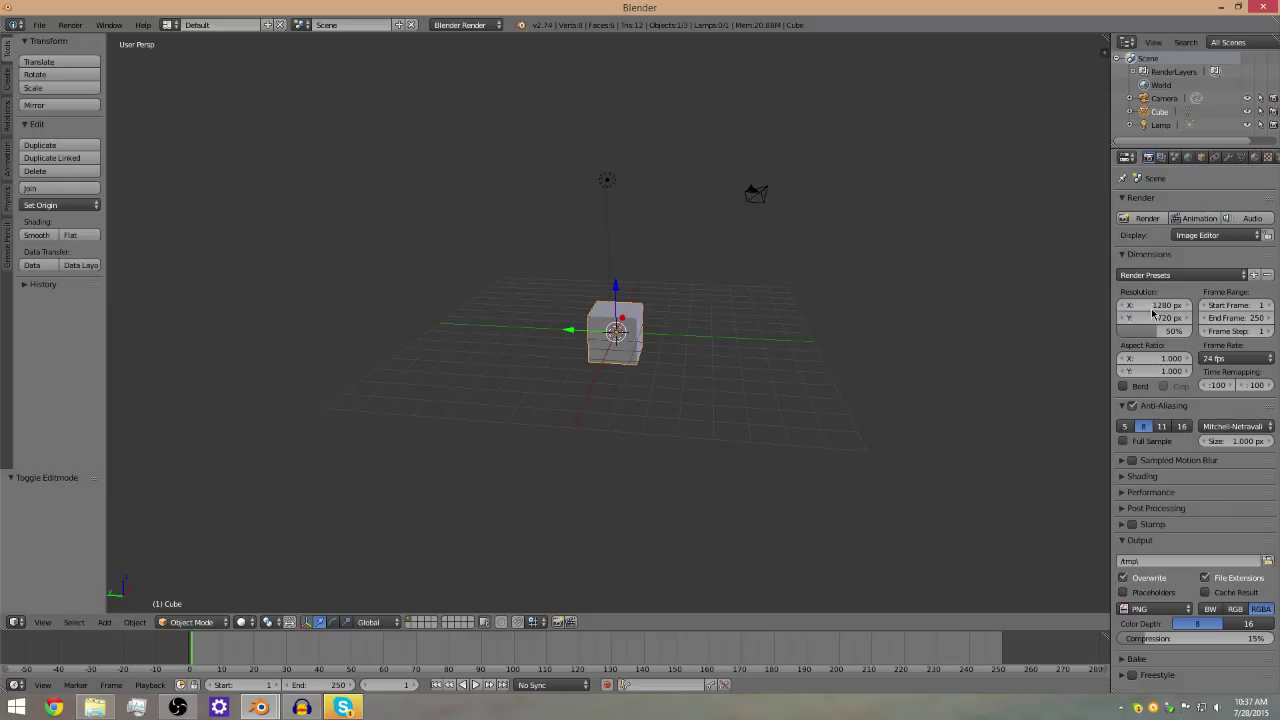
pyautogui.press('Return')
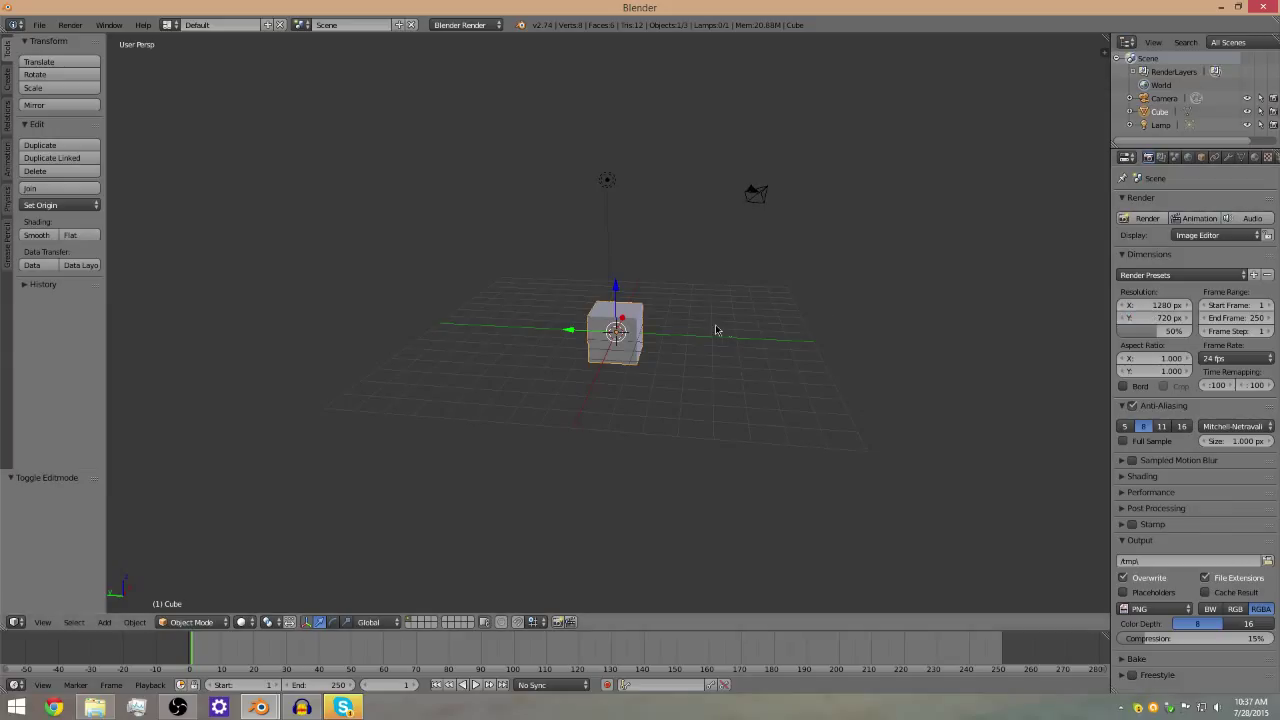
pyautogui.moveTo(1142, 330); pyautogui.dragTo(1180, 330)
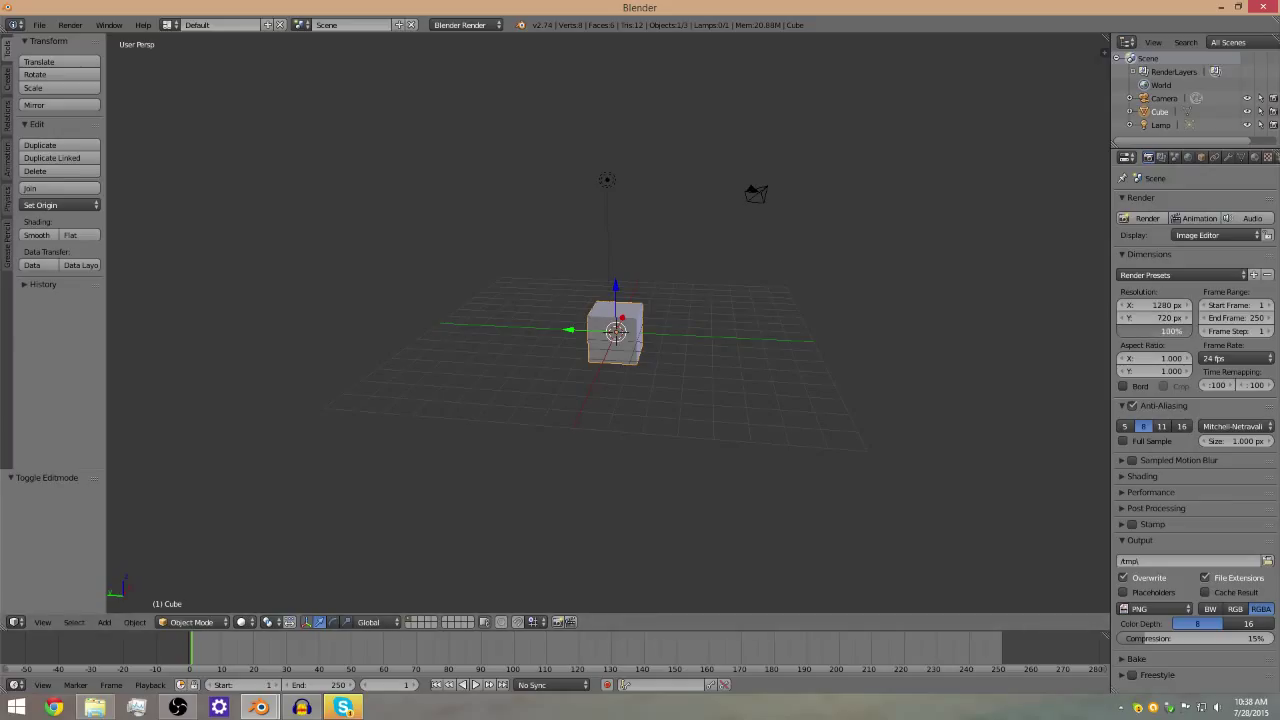
# Step: Set the frame rate to 30 fps and raise PNG compression to 100%
pyautogui.moveTo(946, 275); pyautogui.dragTo(1151, 367, button='middle')
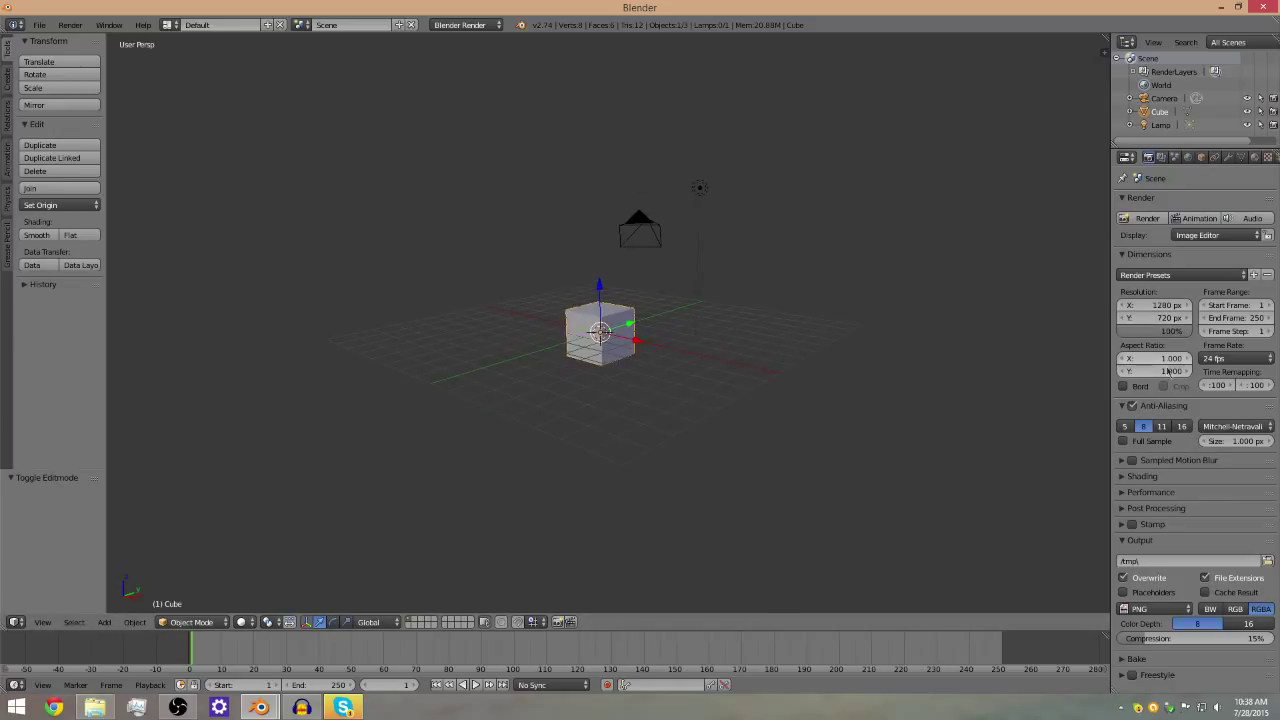
pyautogui.click(1264, 360)
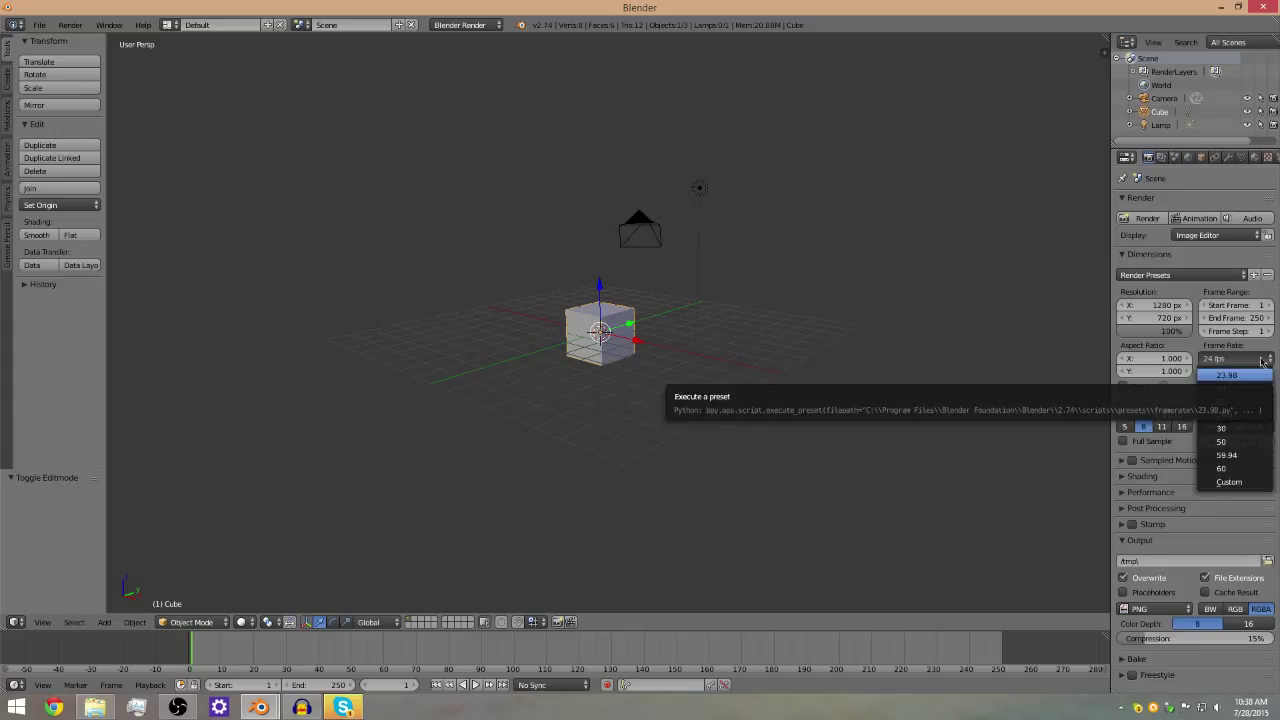
pyautogui.click(1219, 427)
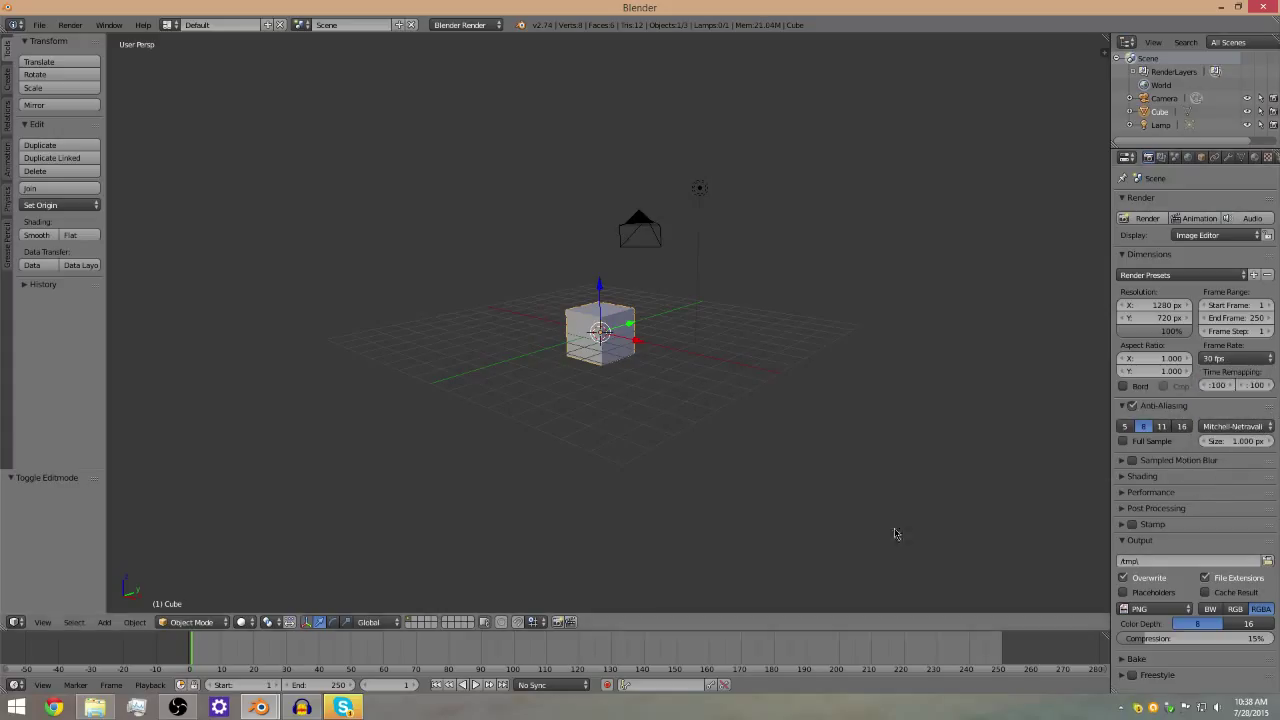
pyautogui.moveTo(898, 515); pyautogui.dragTo(983, 486, button='middle')
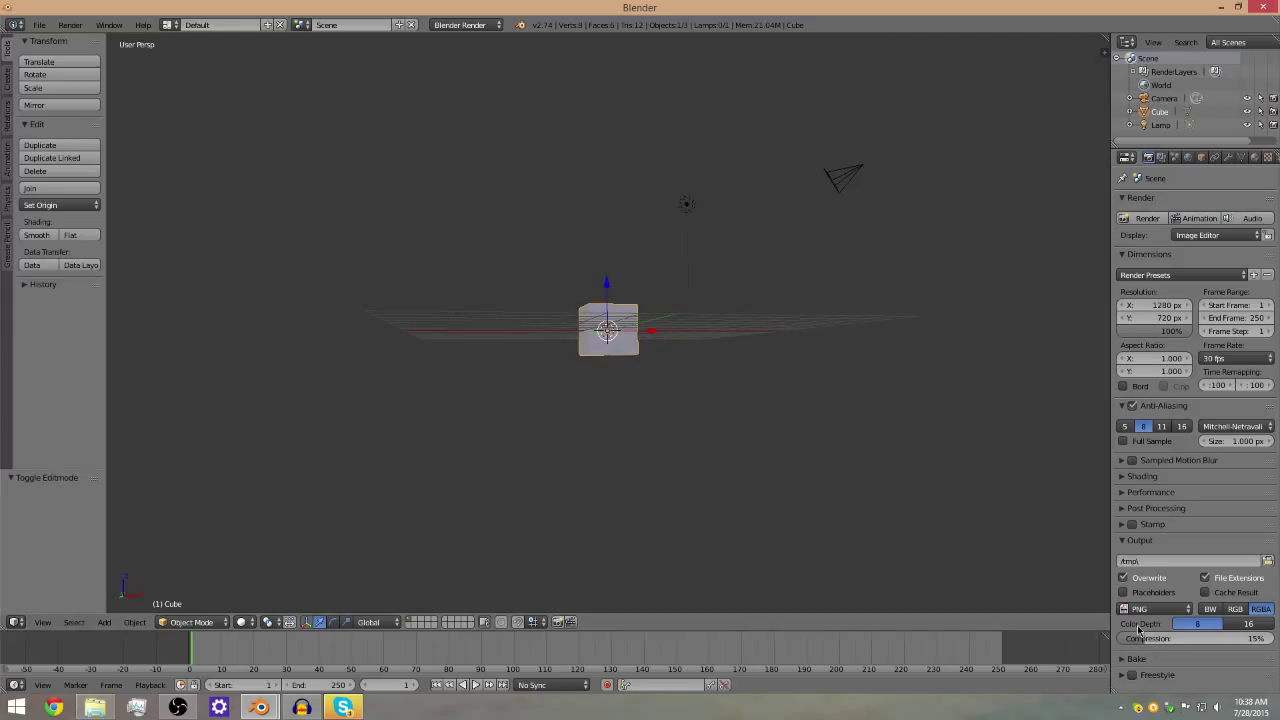
pyautogui.moveTo(1128, 640); pyautogui.dragTo(1272, 640)
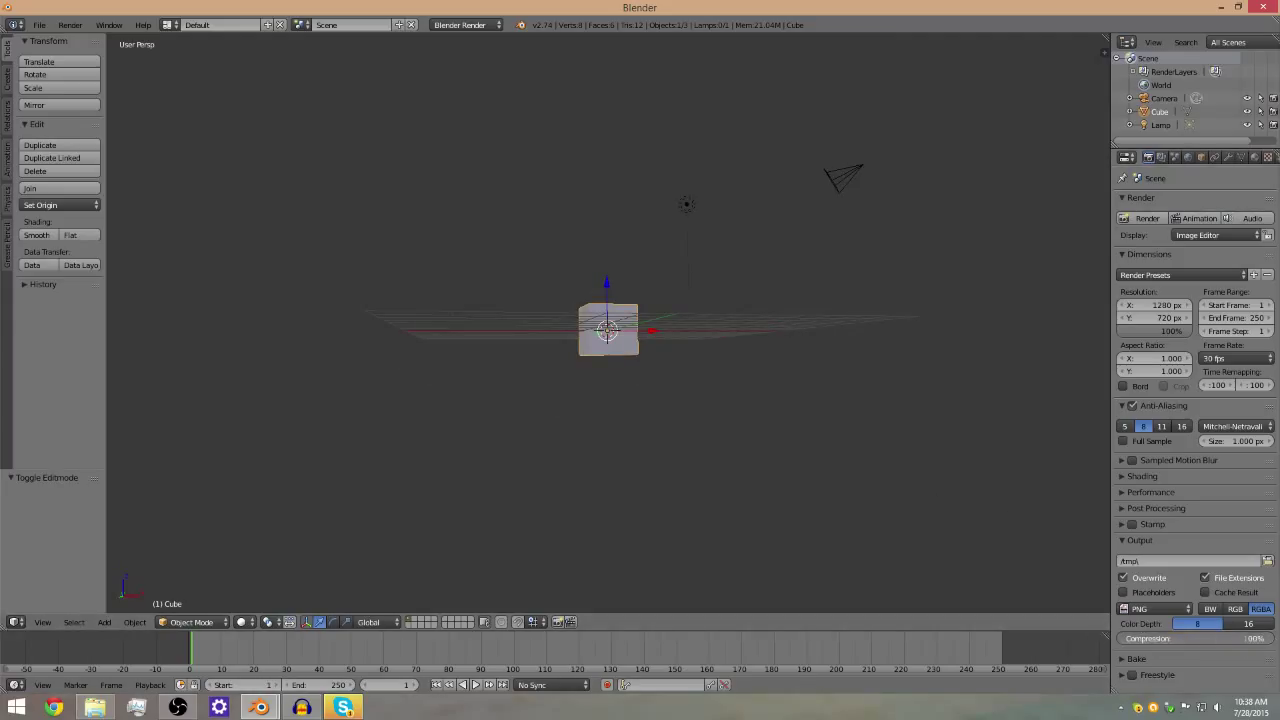
# Step: Briefly expand and collapse the Shading settings, then view the scene through the camera
pyautogui.moveTo(703, 386); pyautogui.dragTo(623, 483, button='middle')
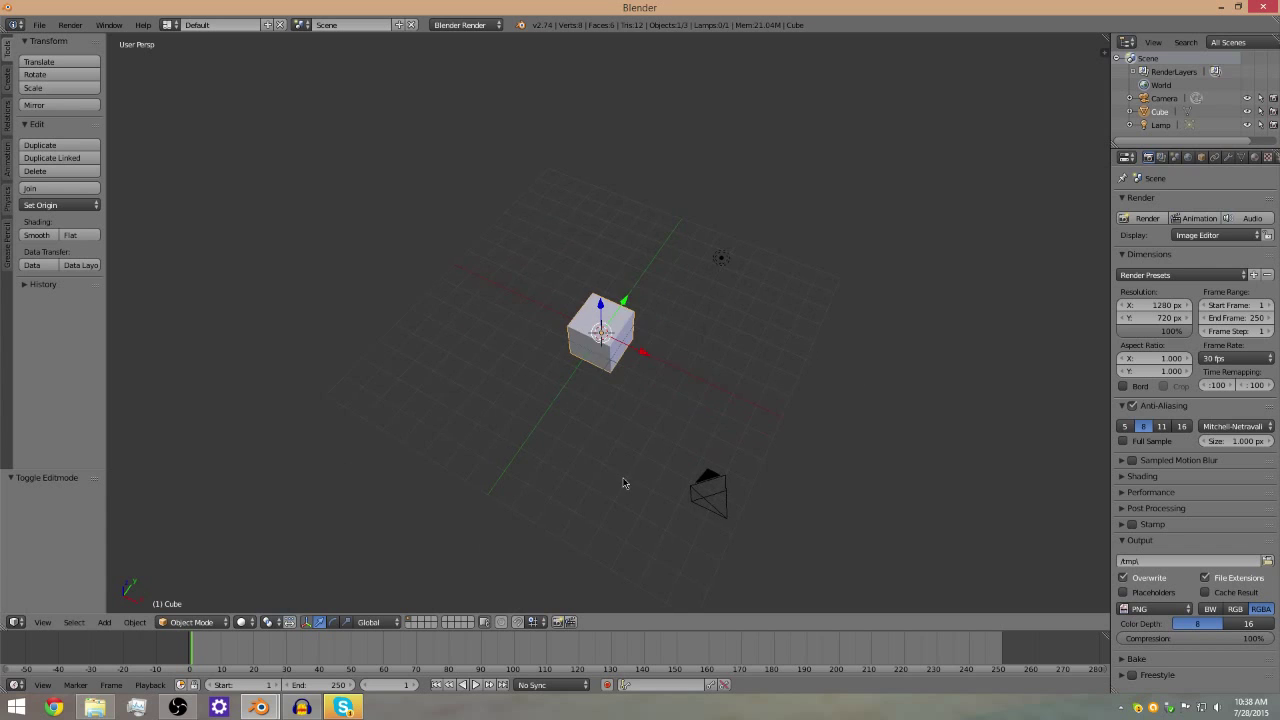
pyautogui.scroll(1, 640, 480)
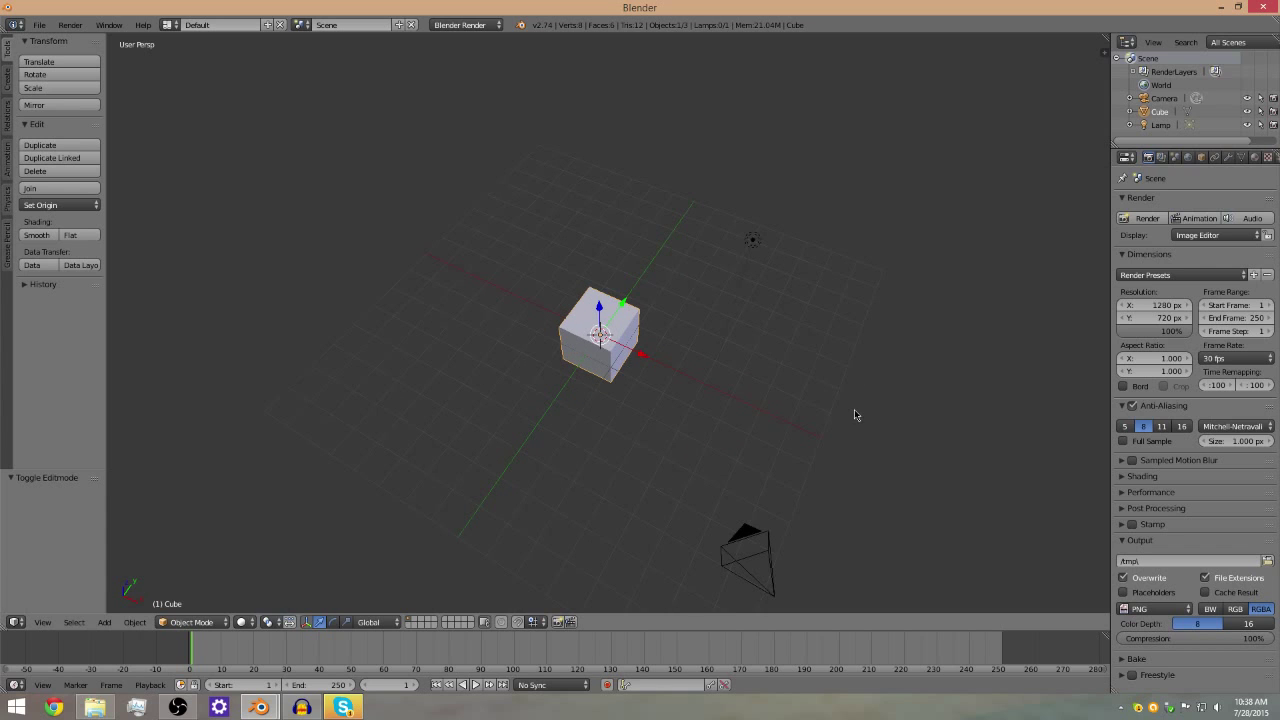
pyautogui.click(1143, 476)
pyautogui.click(1143, 476)
pyautogui.moveTo(760, 400); pyautogui.dragTo(857, 376, button='middle')
pyautogui.press('KP_0')
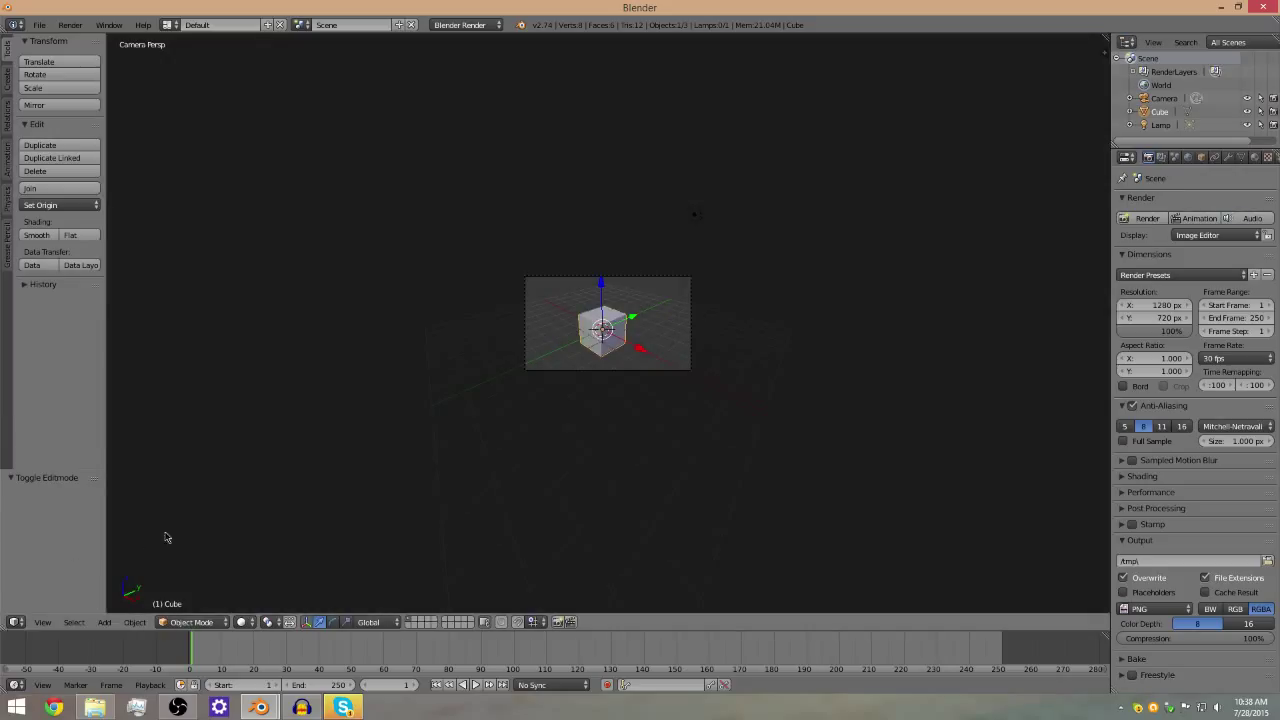
# Step: Turn the 3D viewport into the Video Sequence Editor and fit the whole frame range
pyautogui.click(15, 620)
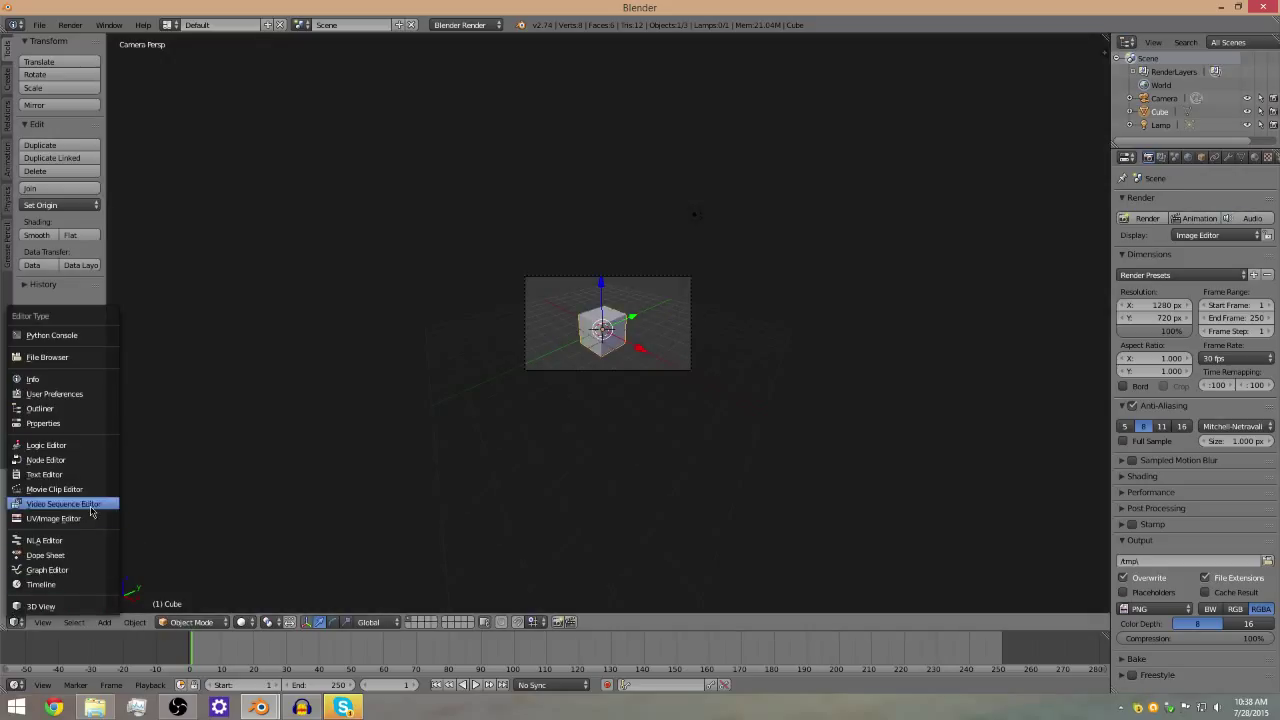
pyautogui.click(316, 527)
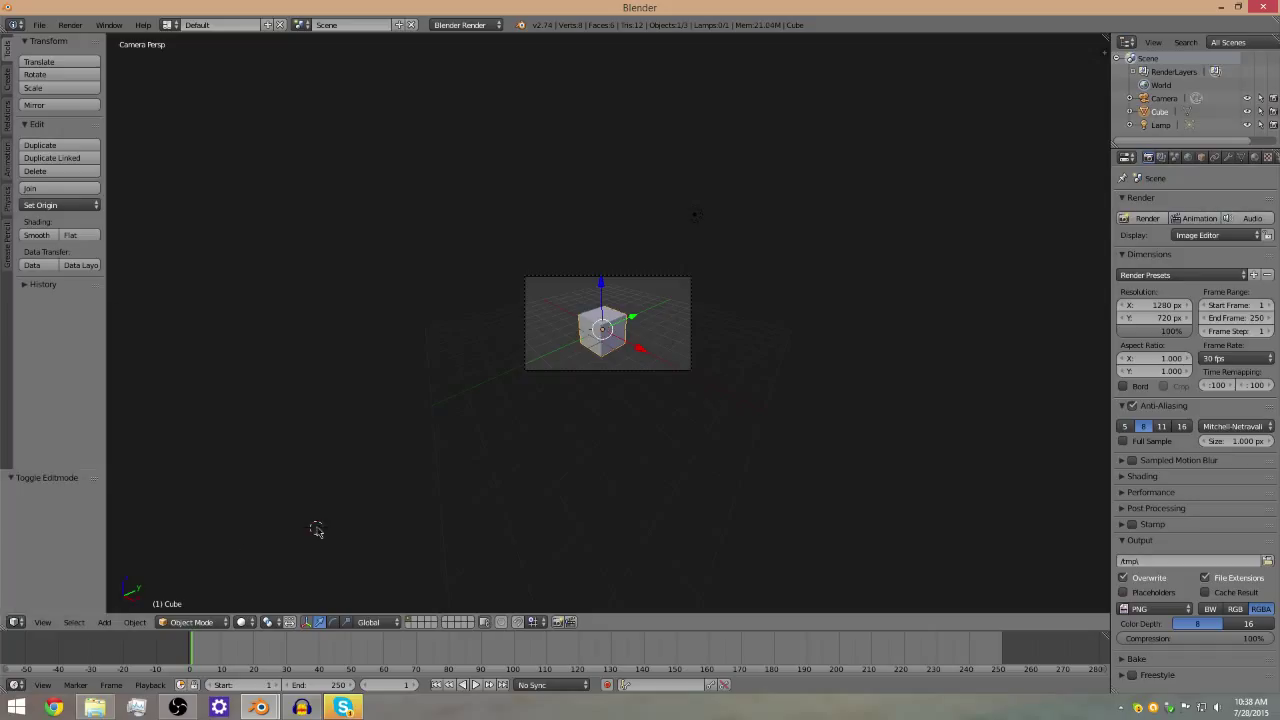
pyautogui.click(16, 623)
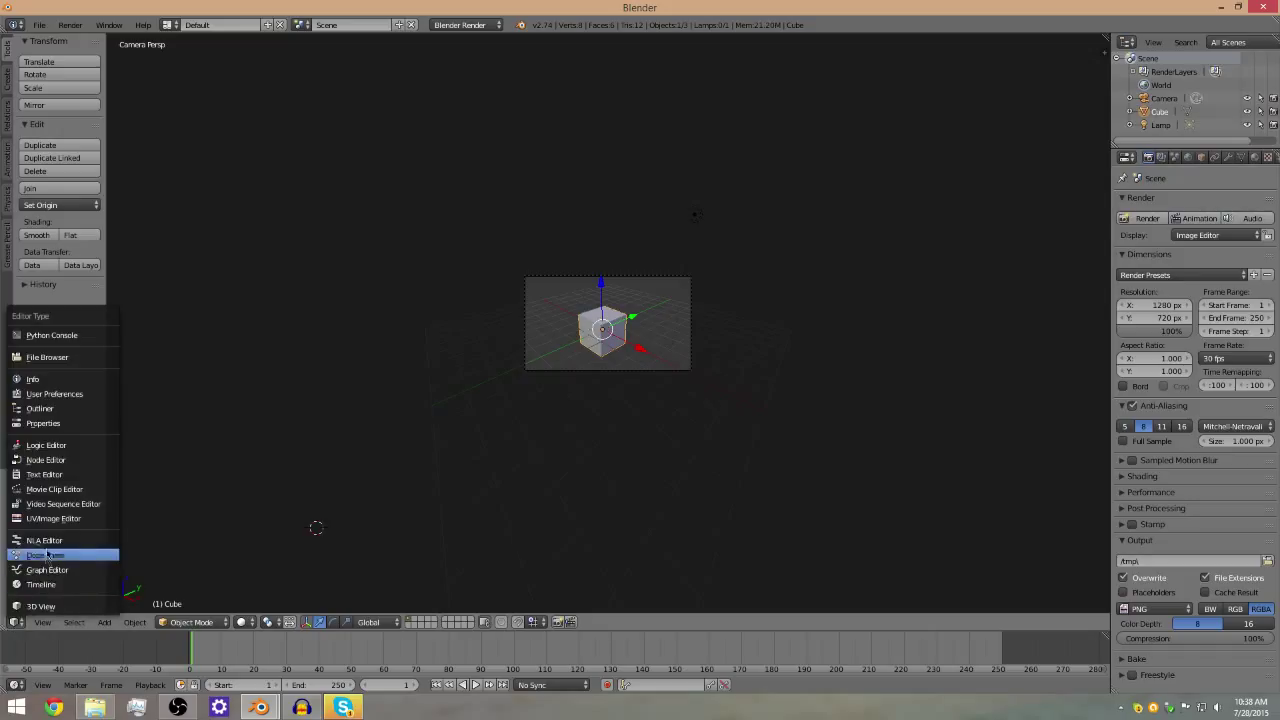
pyautogui.click(68, 503)
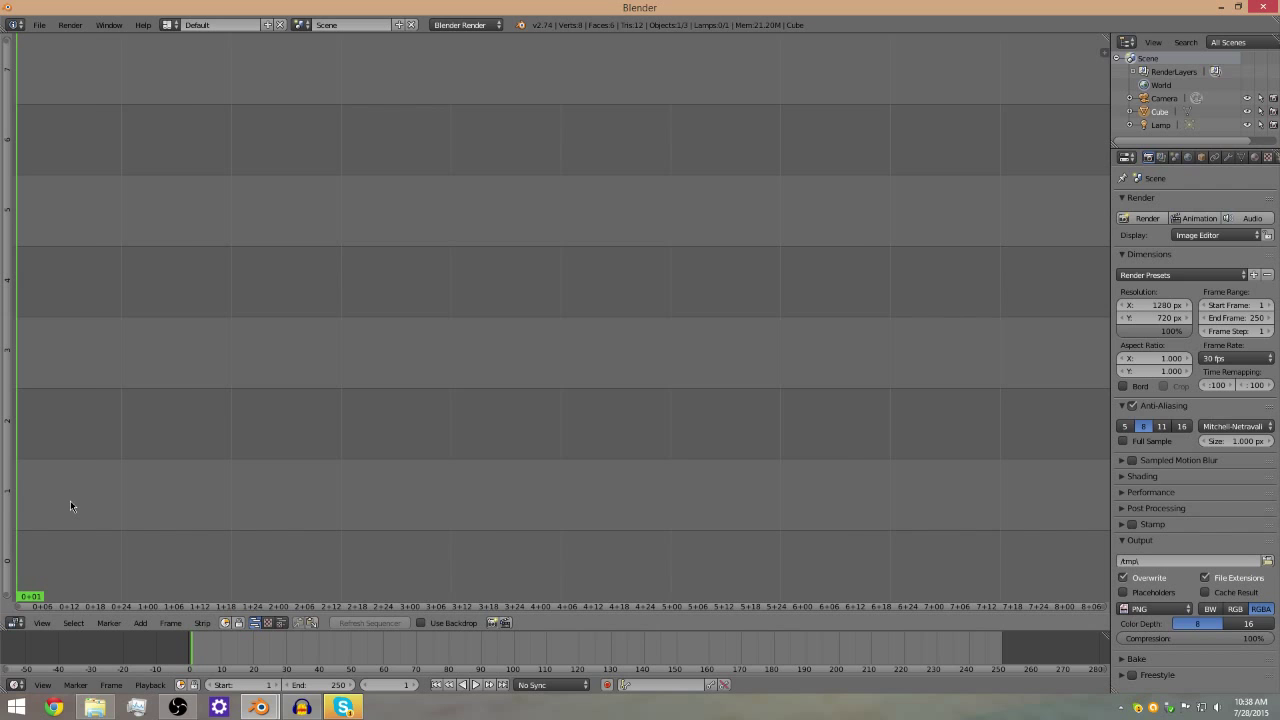
pyautogui.scroll(-5, 421, 320)
pyautogui.press('Home')
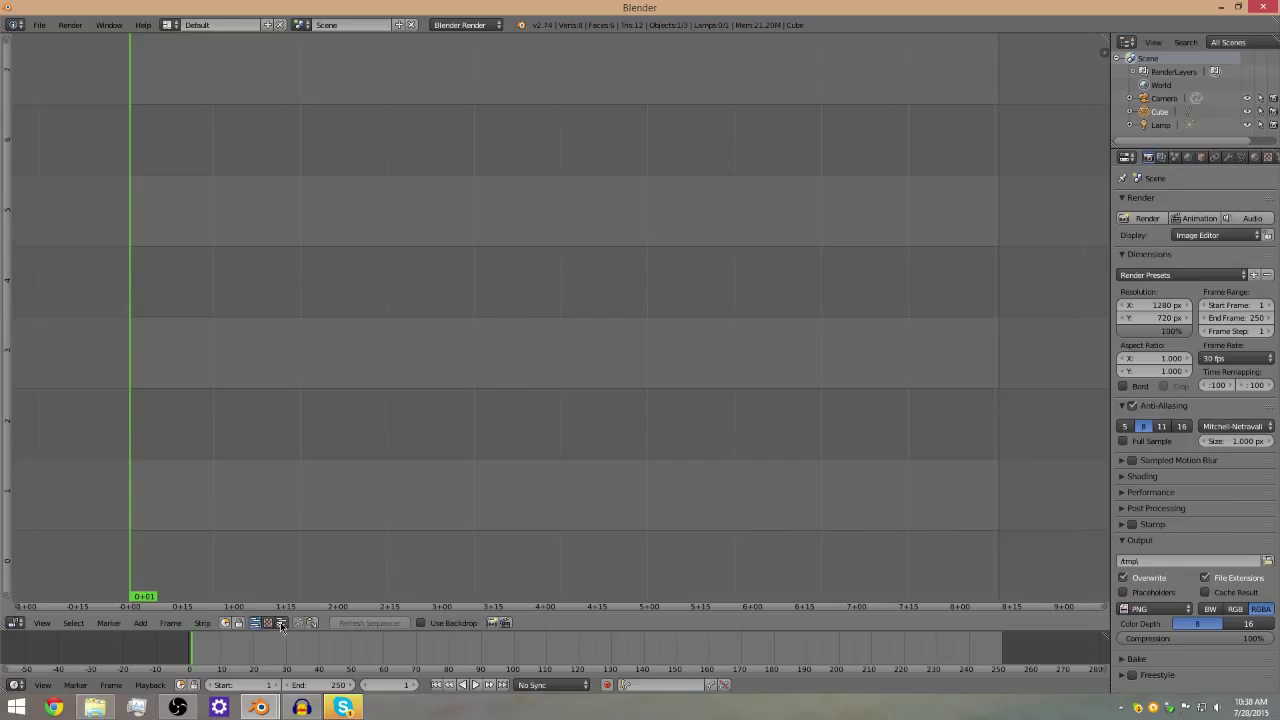
# Step: Show an image preview above the sequencer and open the Properties sidebar
pyautogui.click(281, 623)
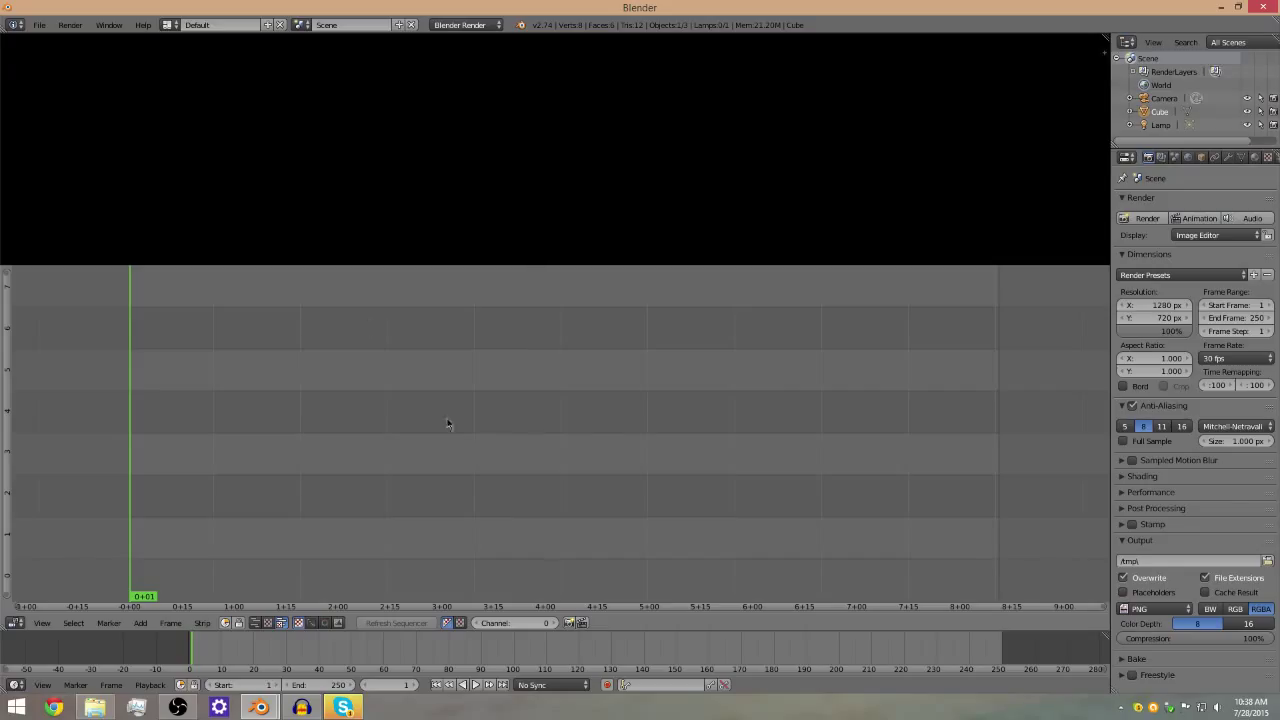
pyautogui.scroll(-3, 628, 451)
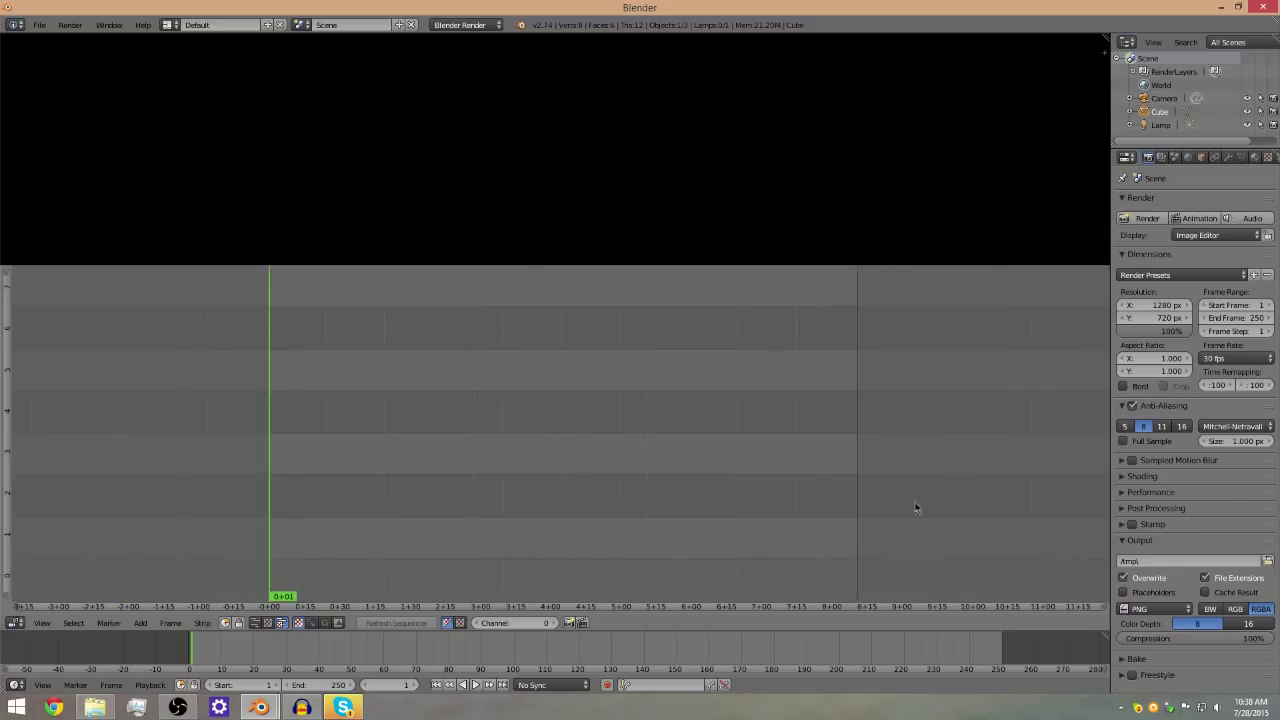
pyautogui.press('n')
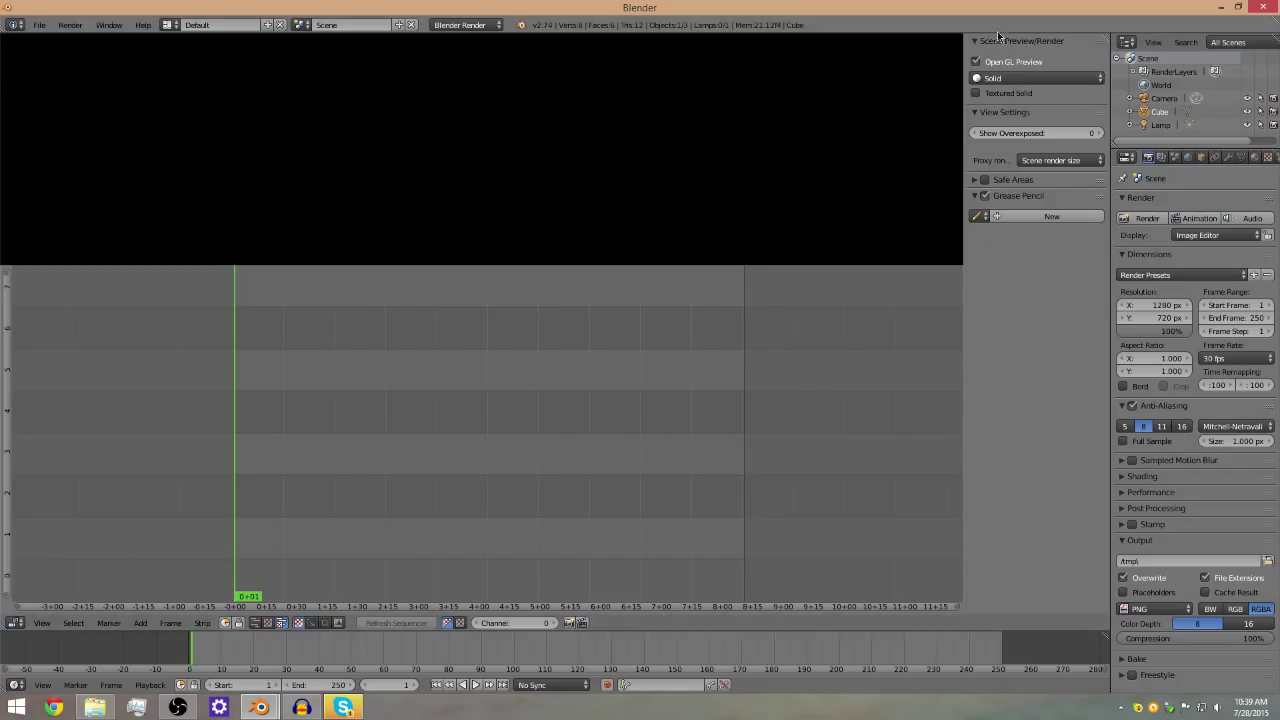
# Step: Browse to E:\Games-School-YouTube\Youtube Stuff\My Stuffs\Outro and drop Outro2.0.png into the sequencer
pyautogui.click(95, 707)
pyautogui.moveTo(343, 192); pyautogui.dragTo(714, 186)
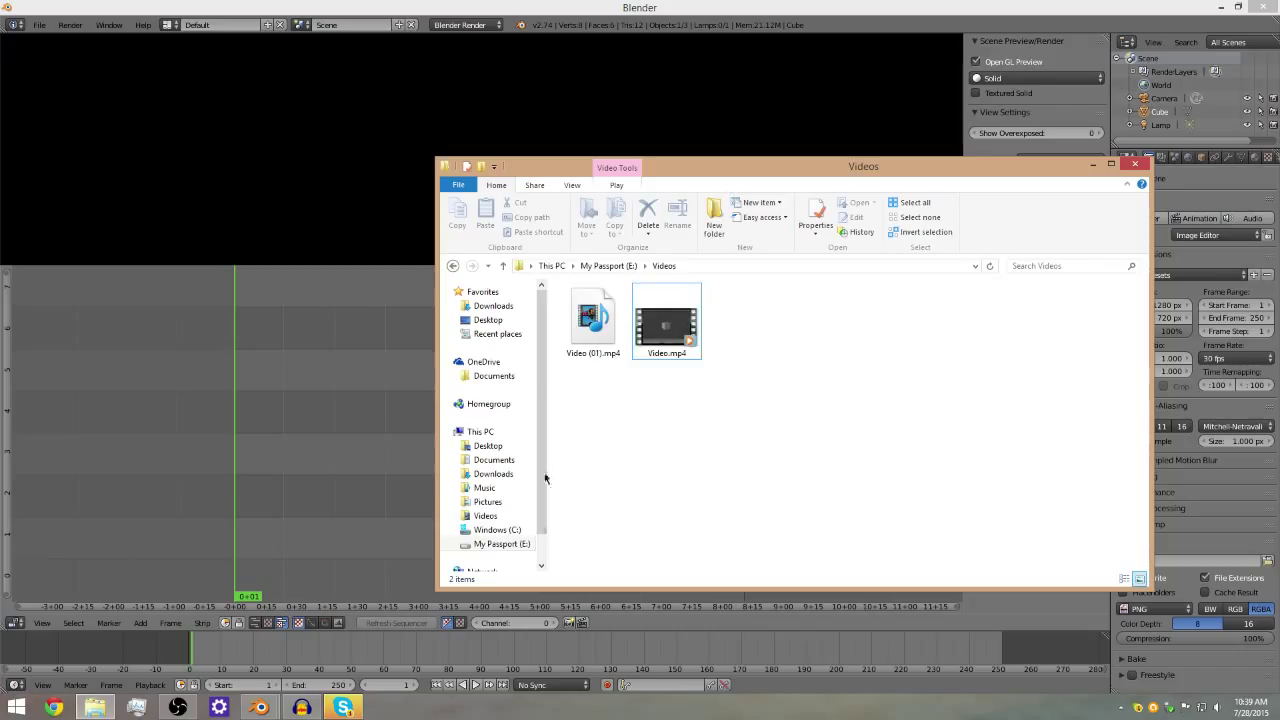
pyautogui.click(500, 543)
pyautogui.doubleClick(617, 320)
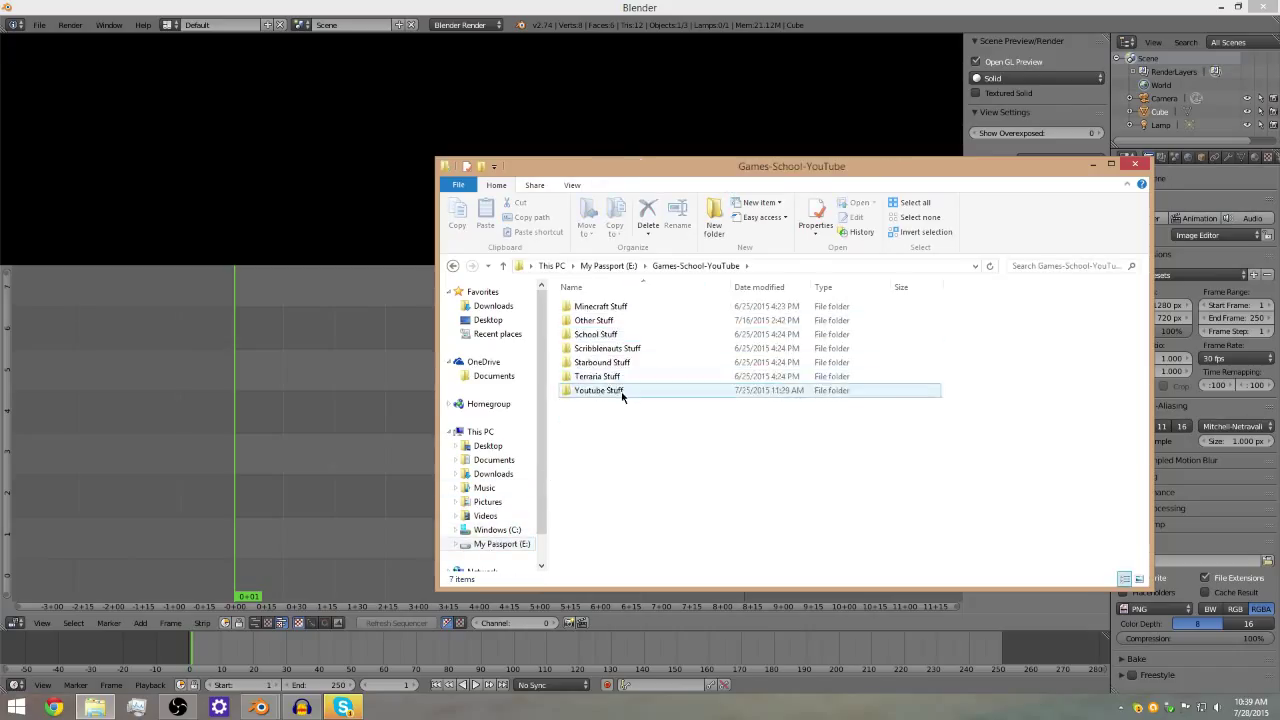
pyautogui.doubleClick(623, 392)
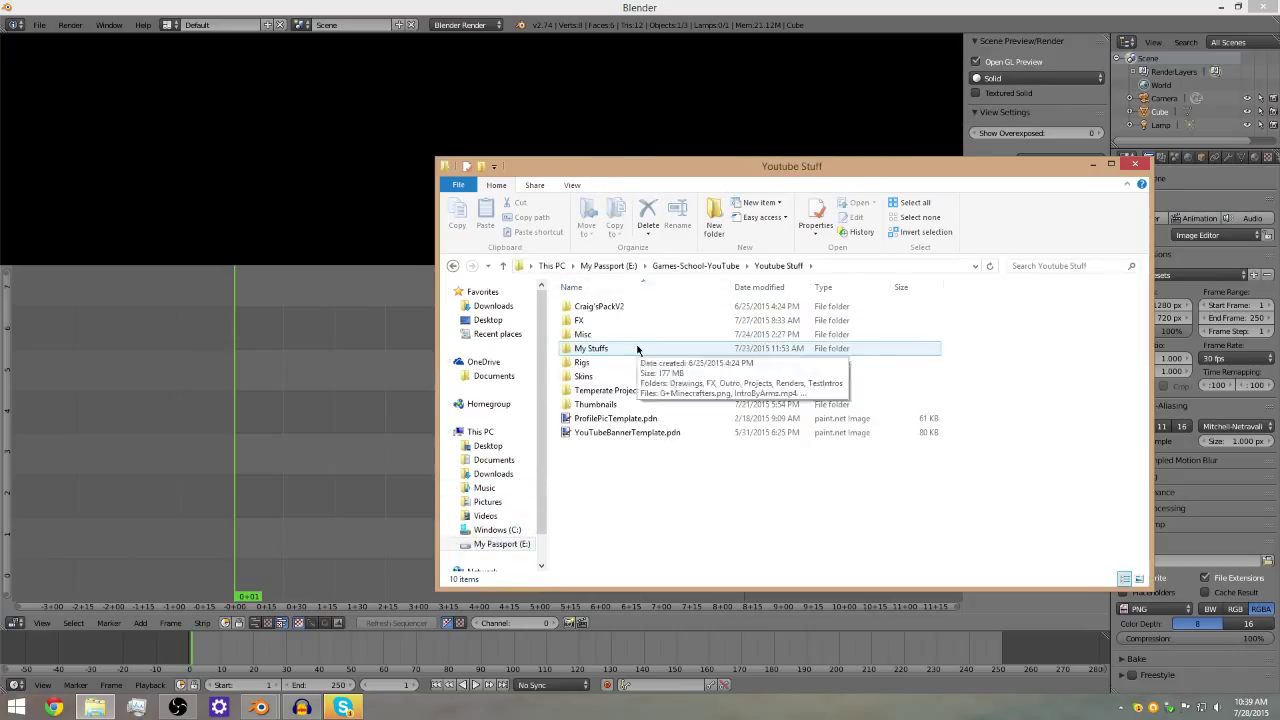
pyautogui.doubleClick(637, 348)
pyautogui.doubleClick(641, 336)
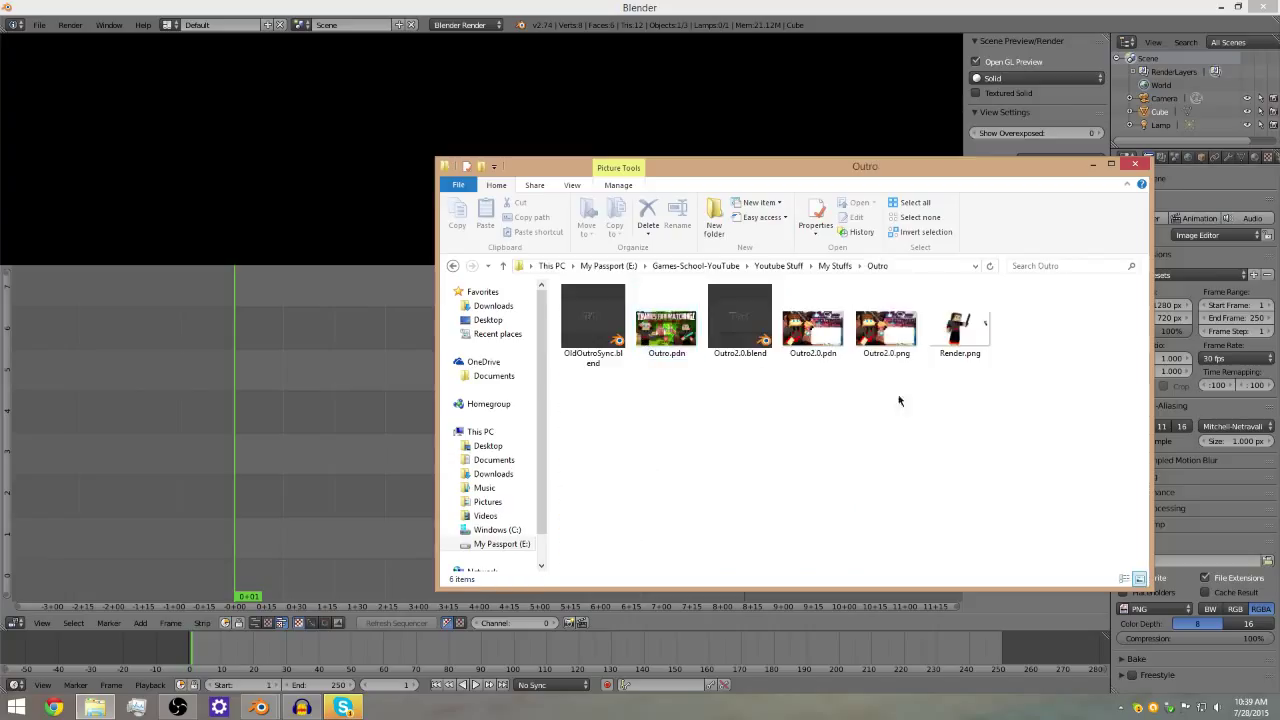
pyautogui.moveTo(880, 330); pyautogui.dragTo(283, 497)
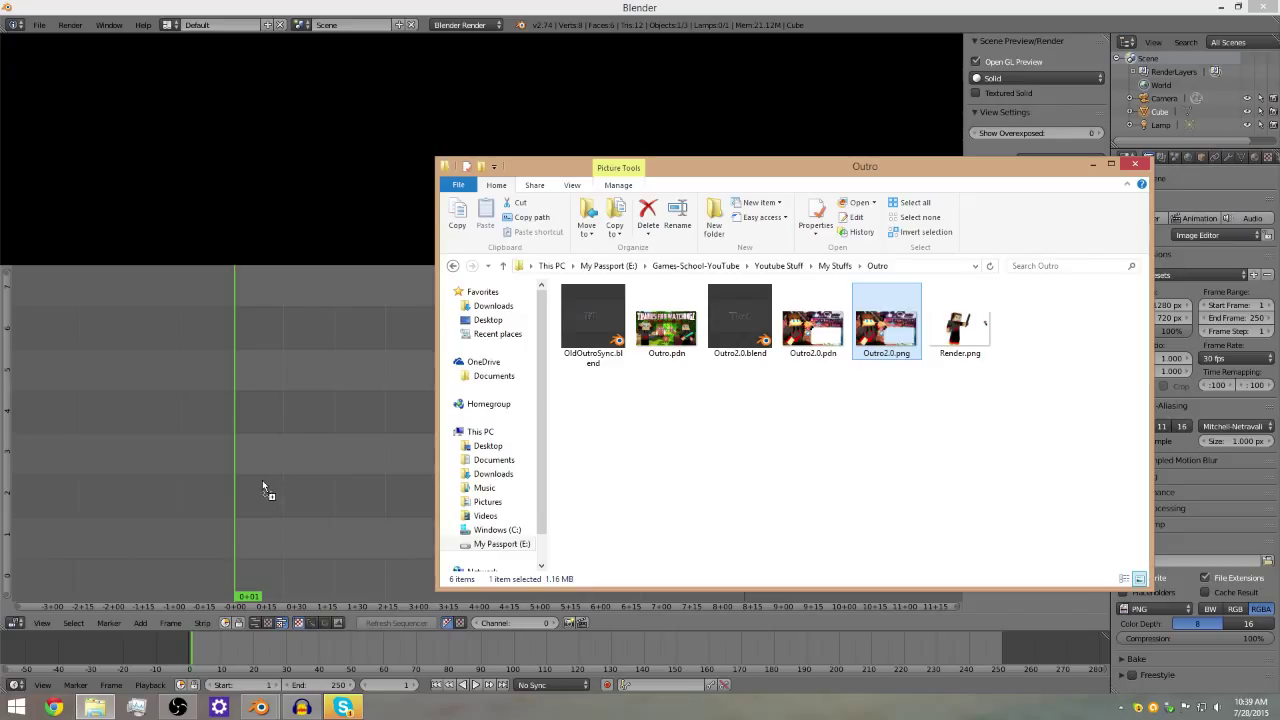
pyautogui.moveTo(262, 486); pyautogui.dragTo(262, 485)
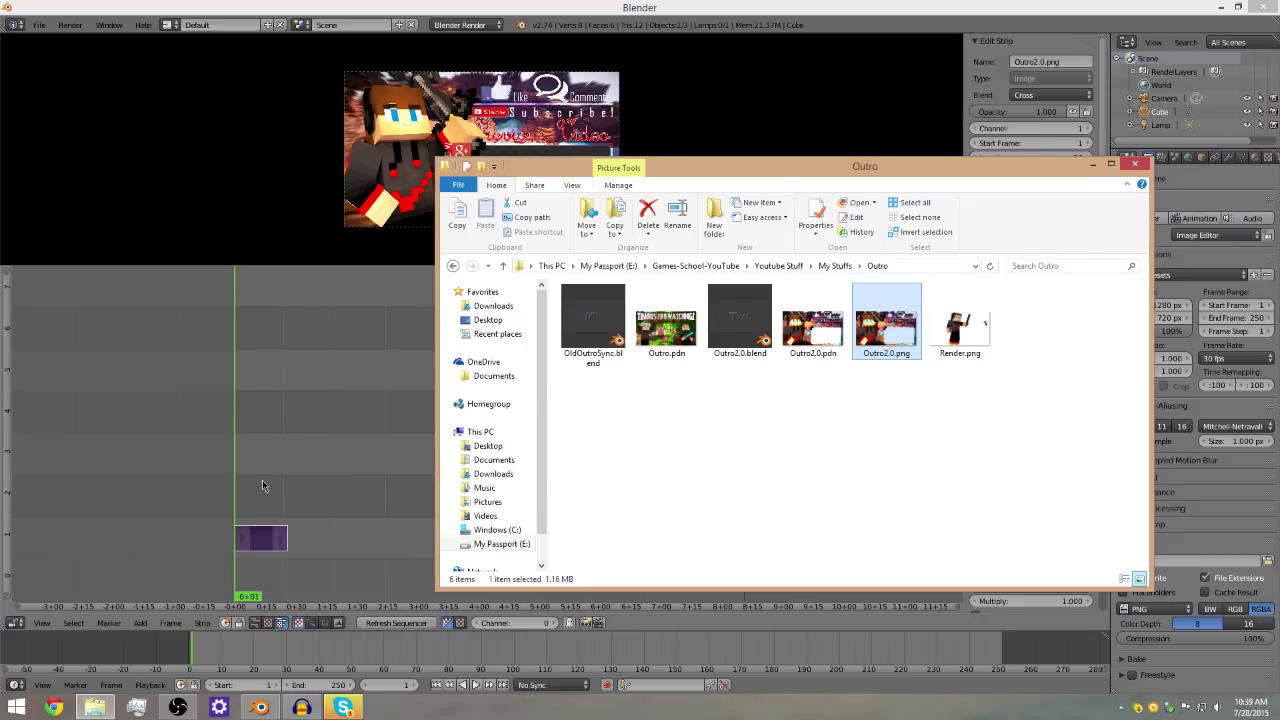
# Step: Extend the Outro2.0.png strip's right handle so it runs to frame 250
pyautogui.click(1094, 166)
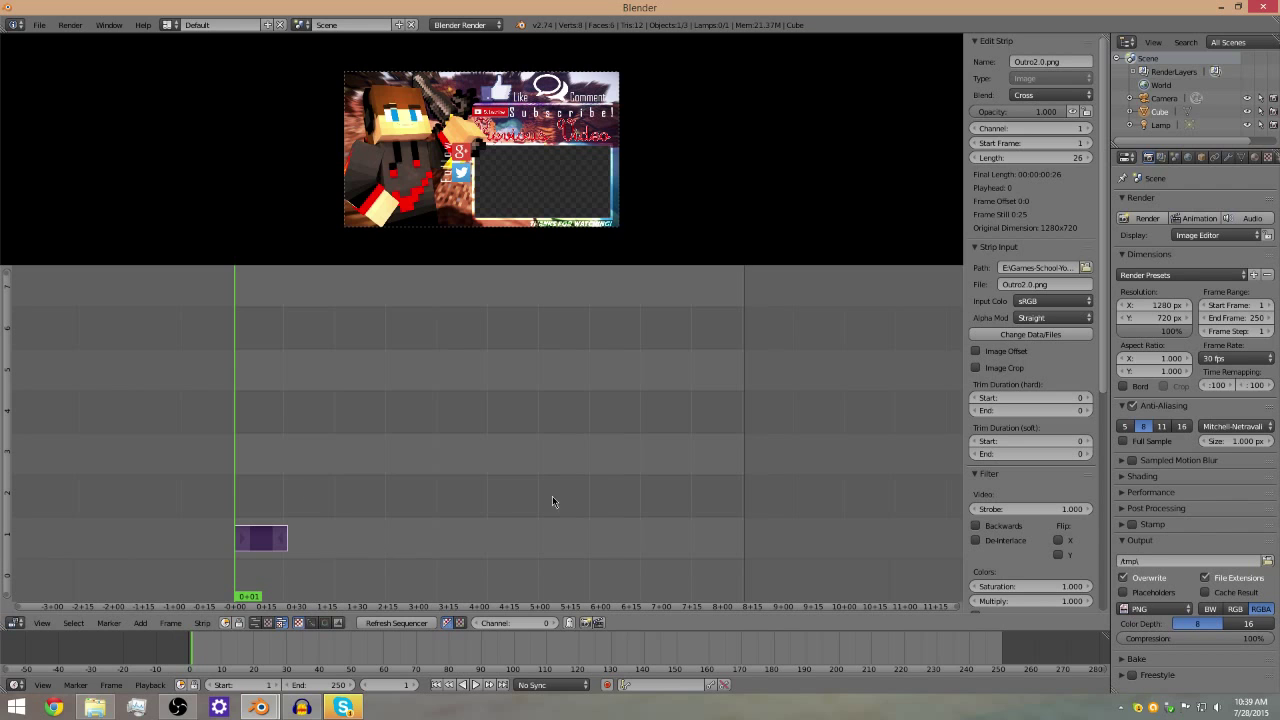
pyautogui.moveTo(396, 535); pyautogui.dragTo(177, 560, button='middle')
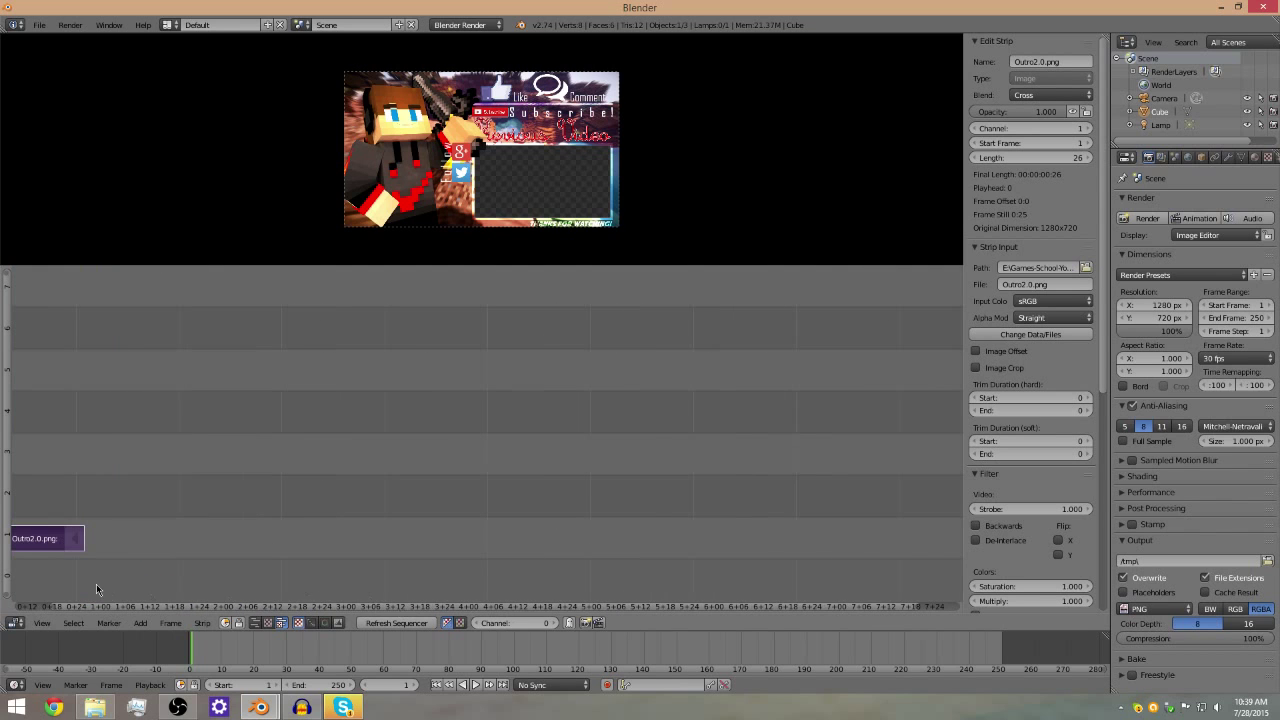
pyautogui.moveTo(89, 556); pyautogui.dragTo(334, 541, button='middle')
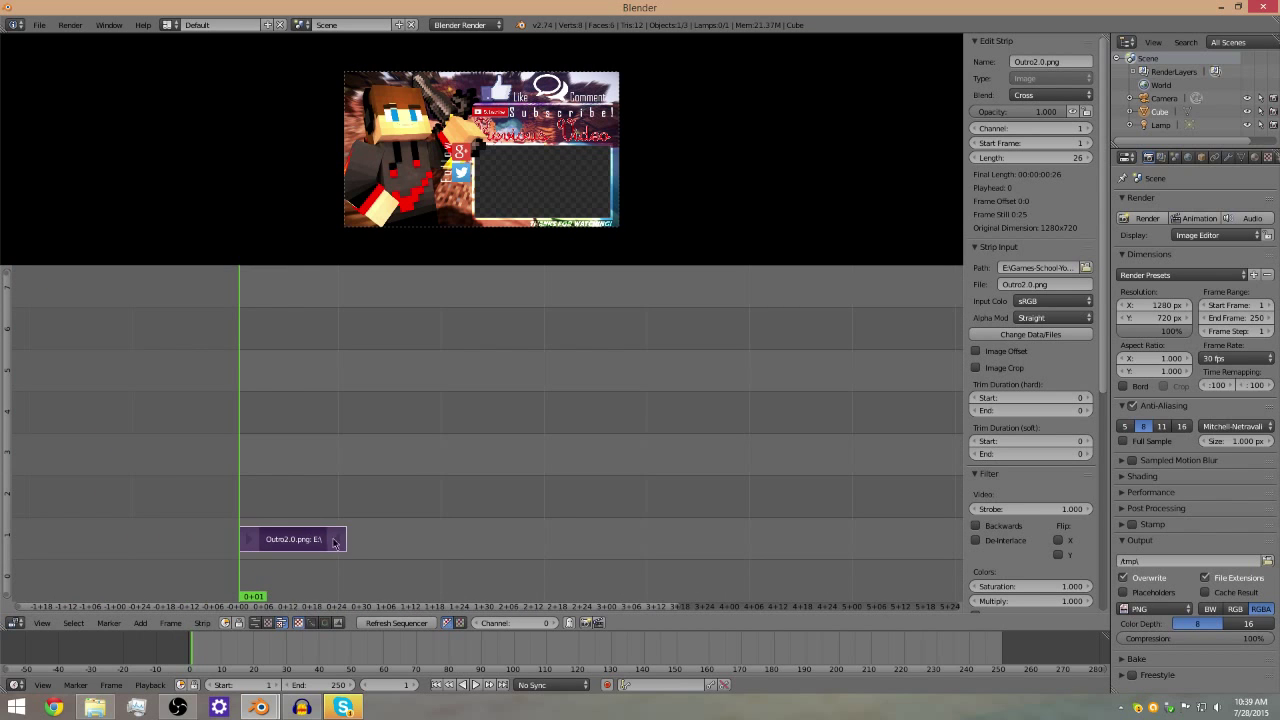
pyautogui.scroll(-4, 417, 522)
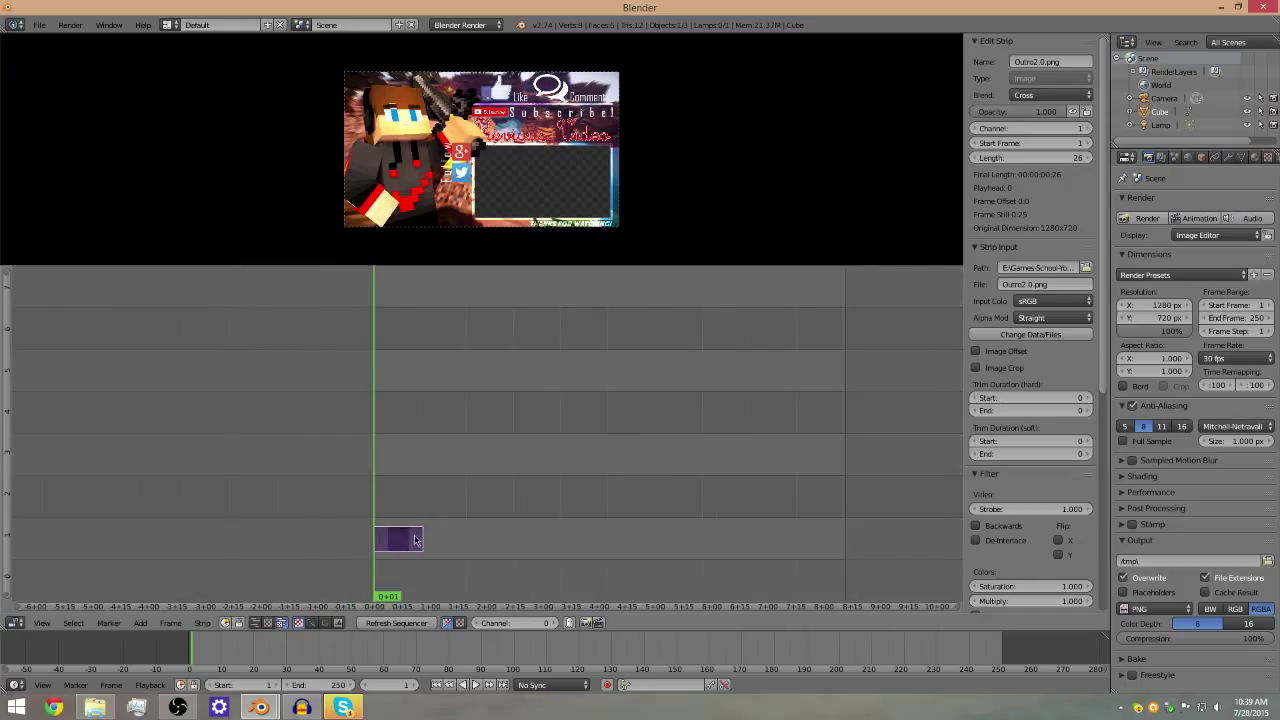
pyautogui.rightClick(417, 541)
pyautogui.press('g')
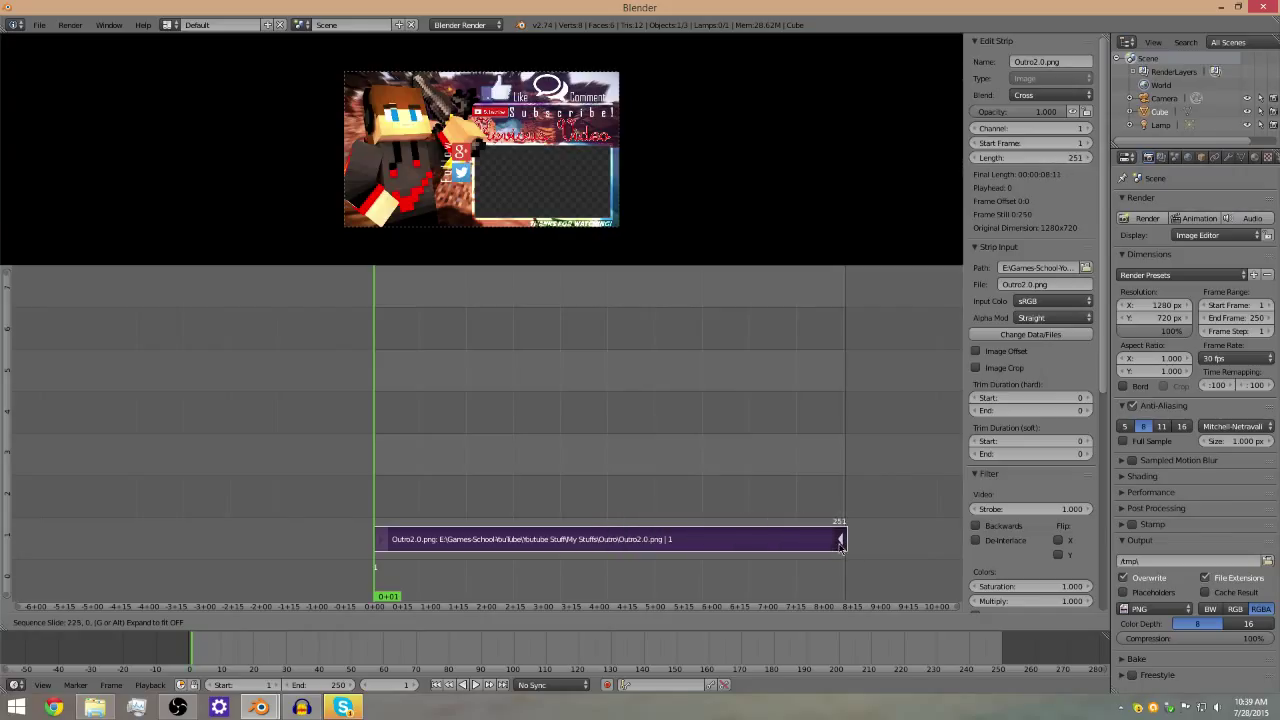
pyautogui.click(836, 546)
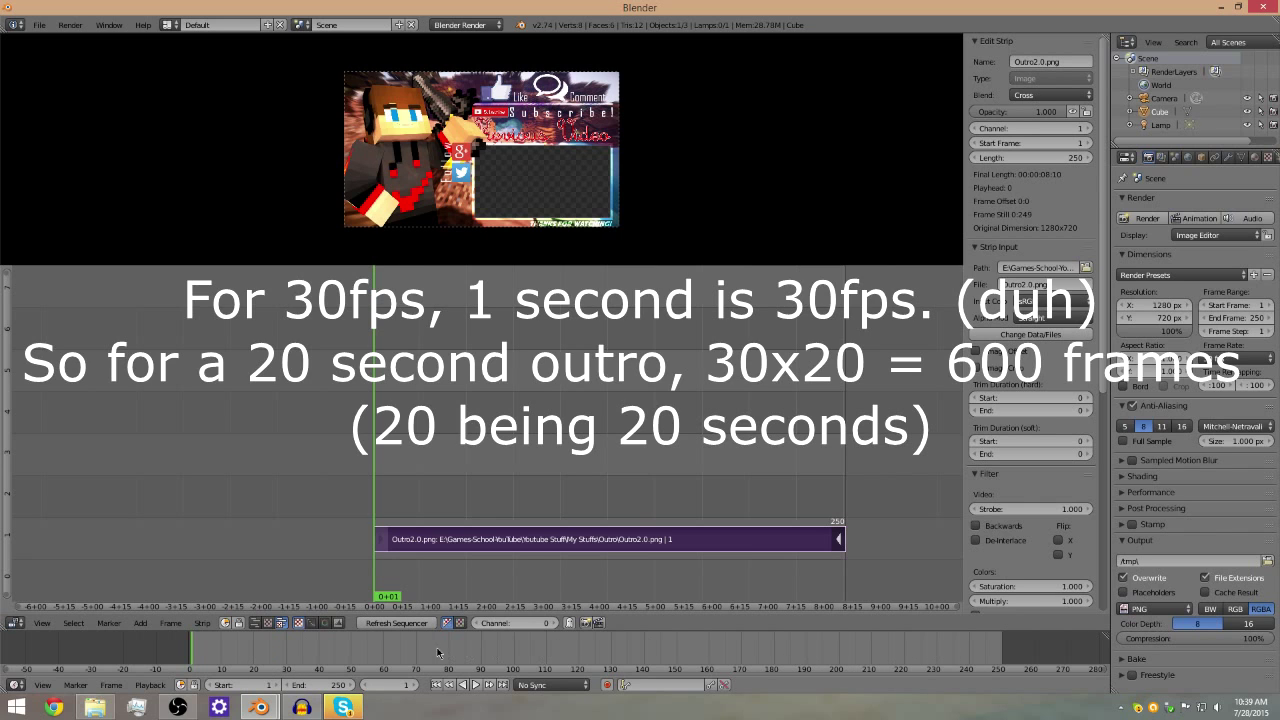
# Step: Set the scene's End frame to 600
pyautogui.scroll(-3, 340, 650)
pyautogui.scroll(-2, 510, 672)
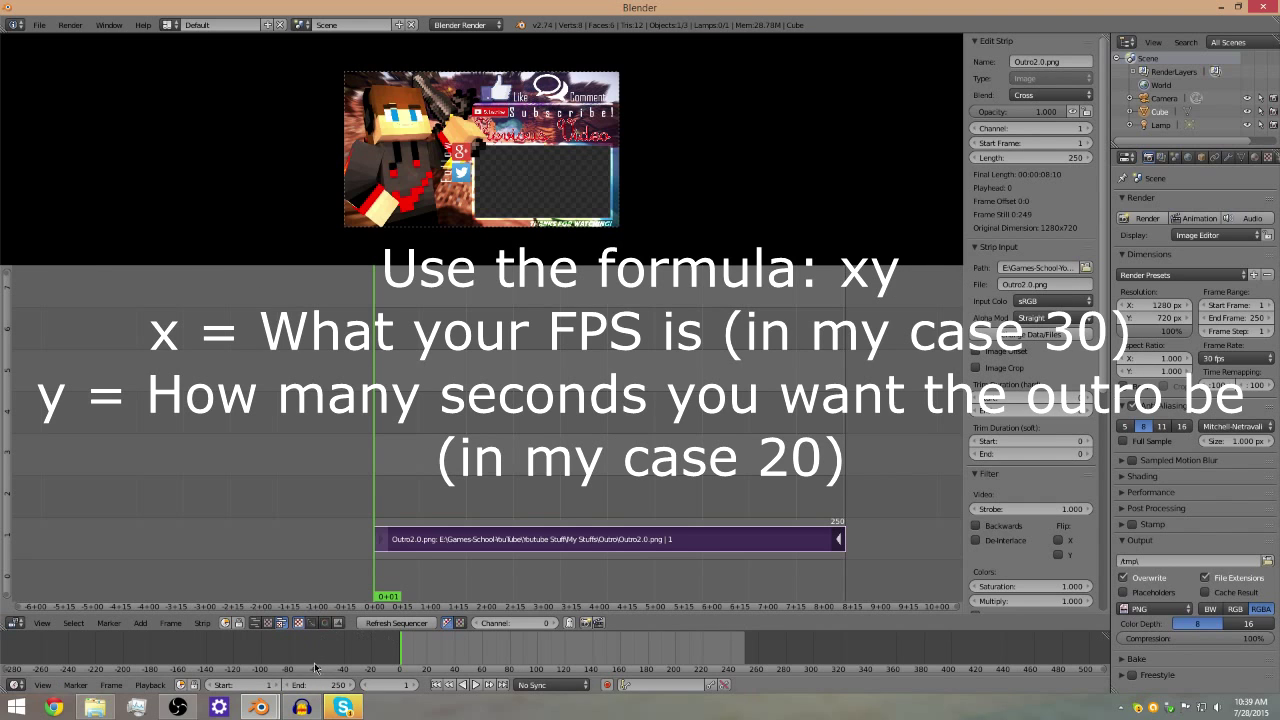
pyautogui.scroll(-3, 380, 655)
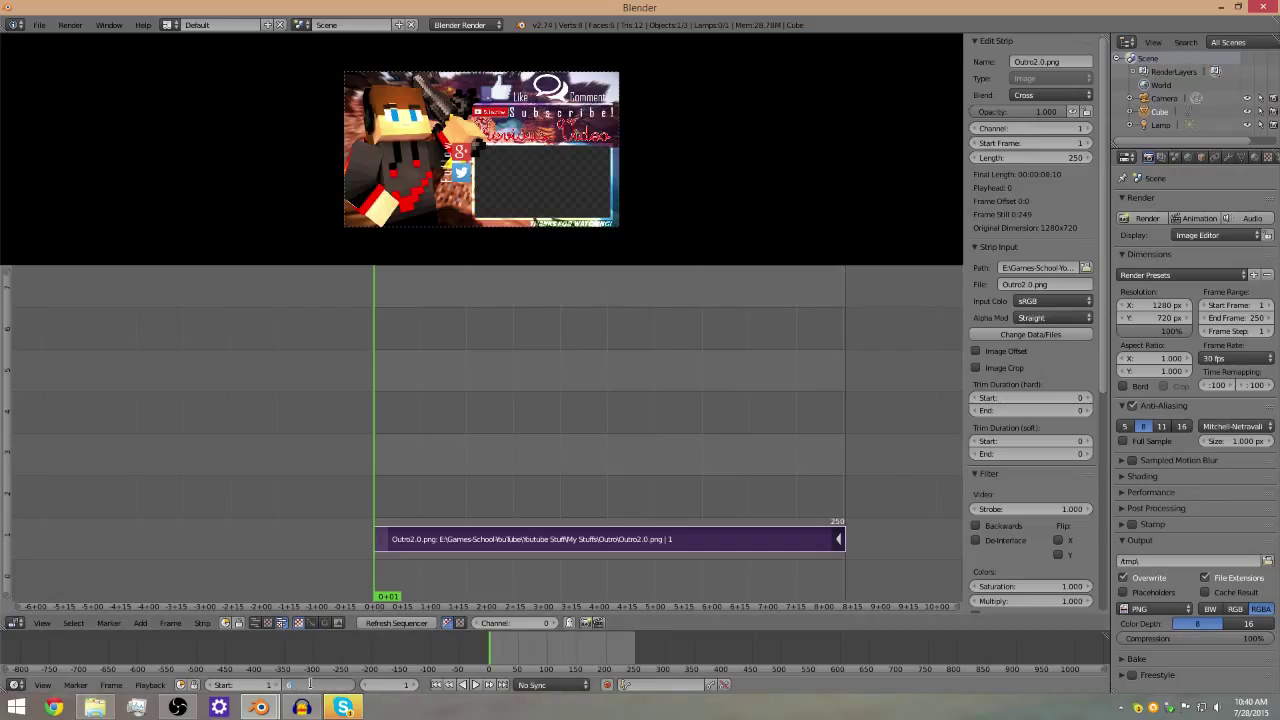
pyautogui.write('00')
pyautogui.press('Return')
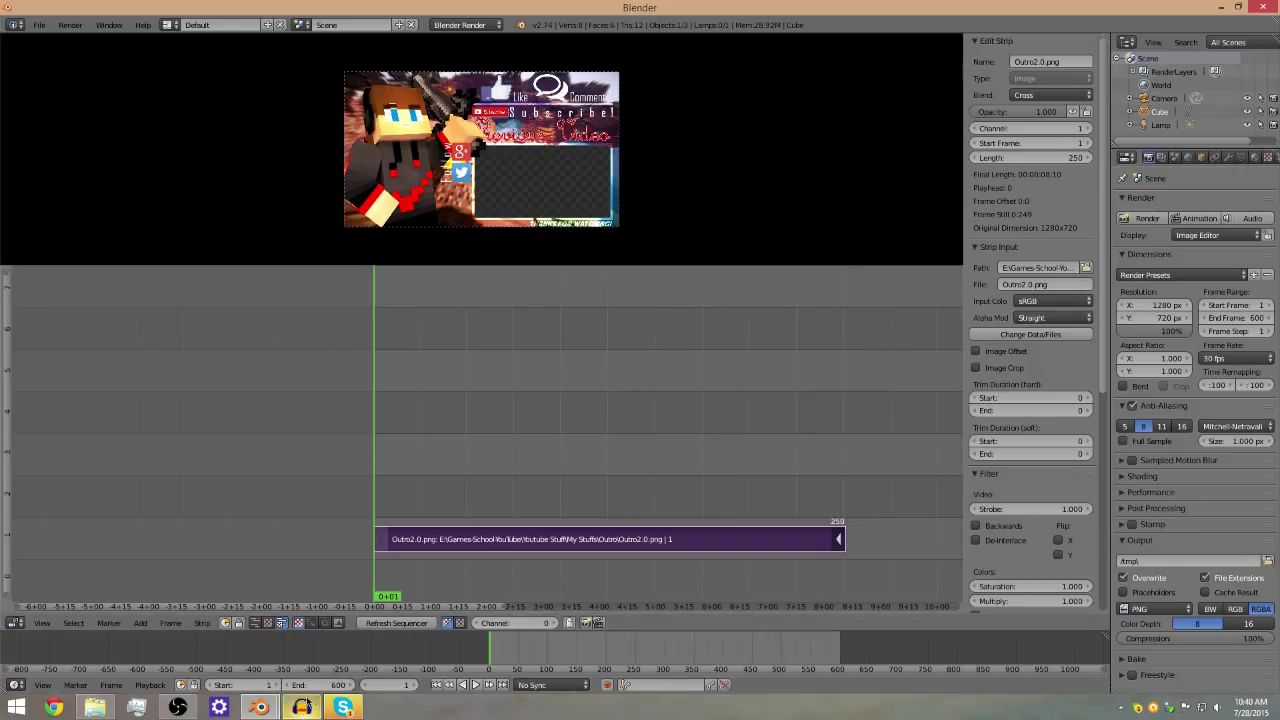
# Step: Play the sequence and scrub the playhead past the outro strip's end
pyautogui.scroll(2, 683, 505)
pyautogui.scroll(-5, 683, 505)
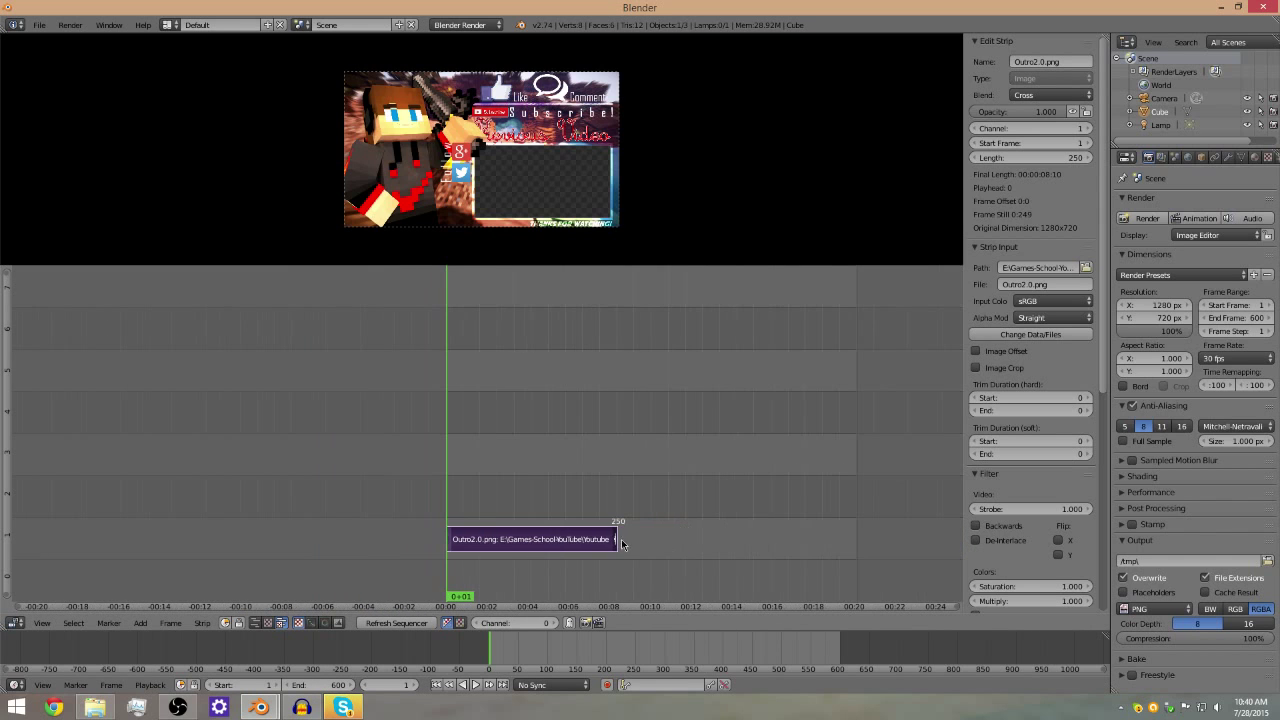
pyautogui.scroll(-6, 613, 545)
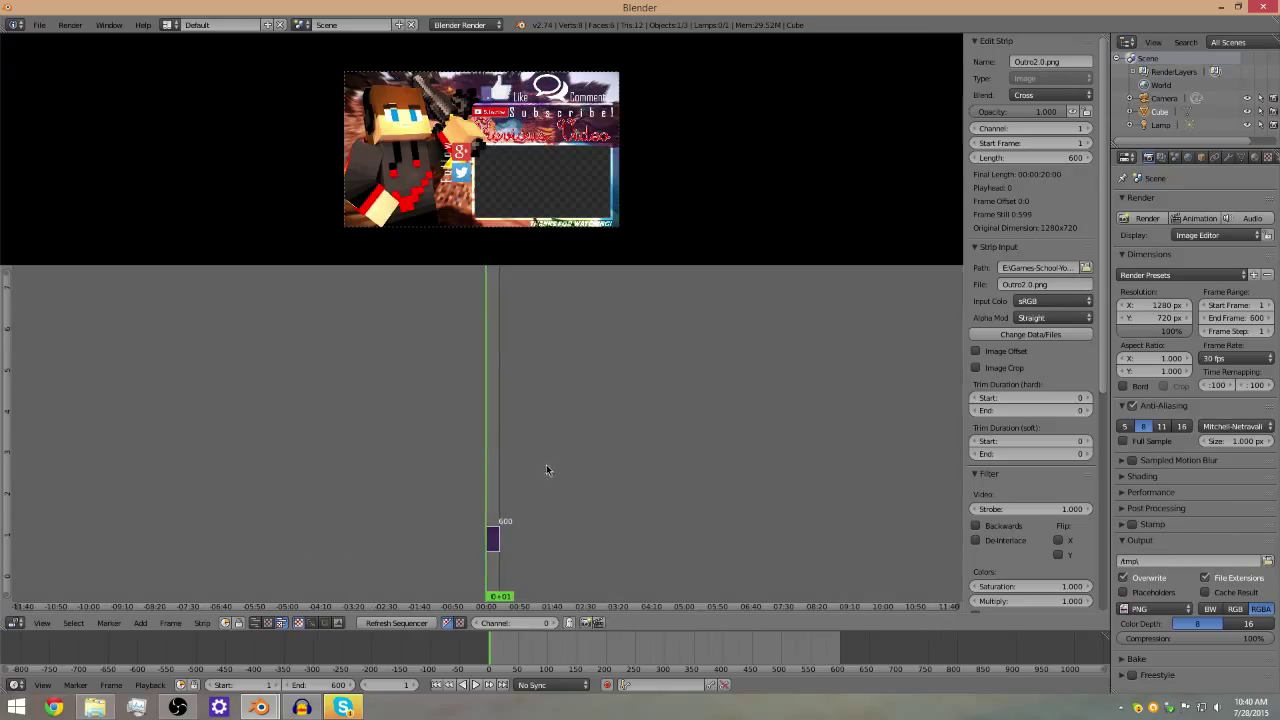
pyautogui.hotkey('alt', 'a')
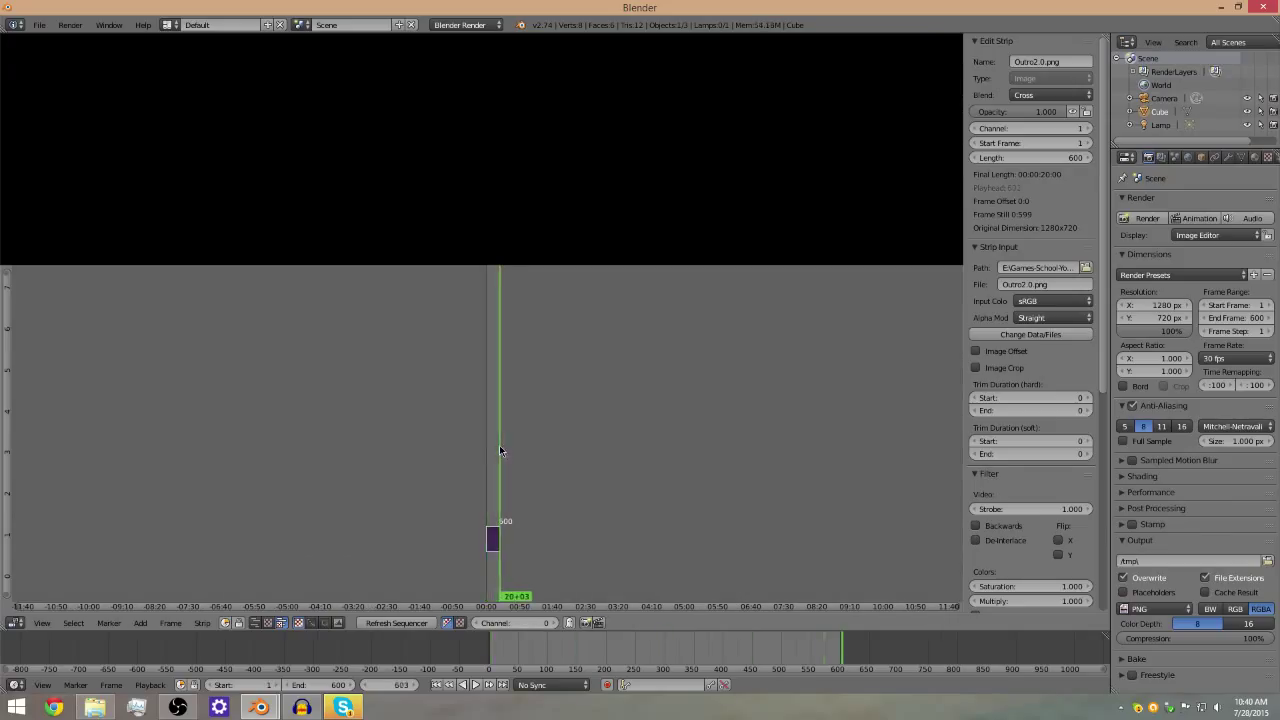
pyautogui.moveTo(491, 451)
pyautogui.mouseDown()
pyautogui.moveTo(504, 446)
pyautogui.moveTo(488, 452)
pyautogui.mouseUp()
pyautogui.scroll(7, 512, 438)
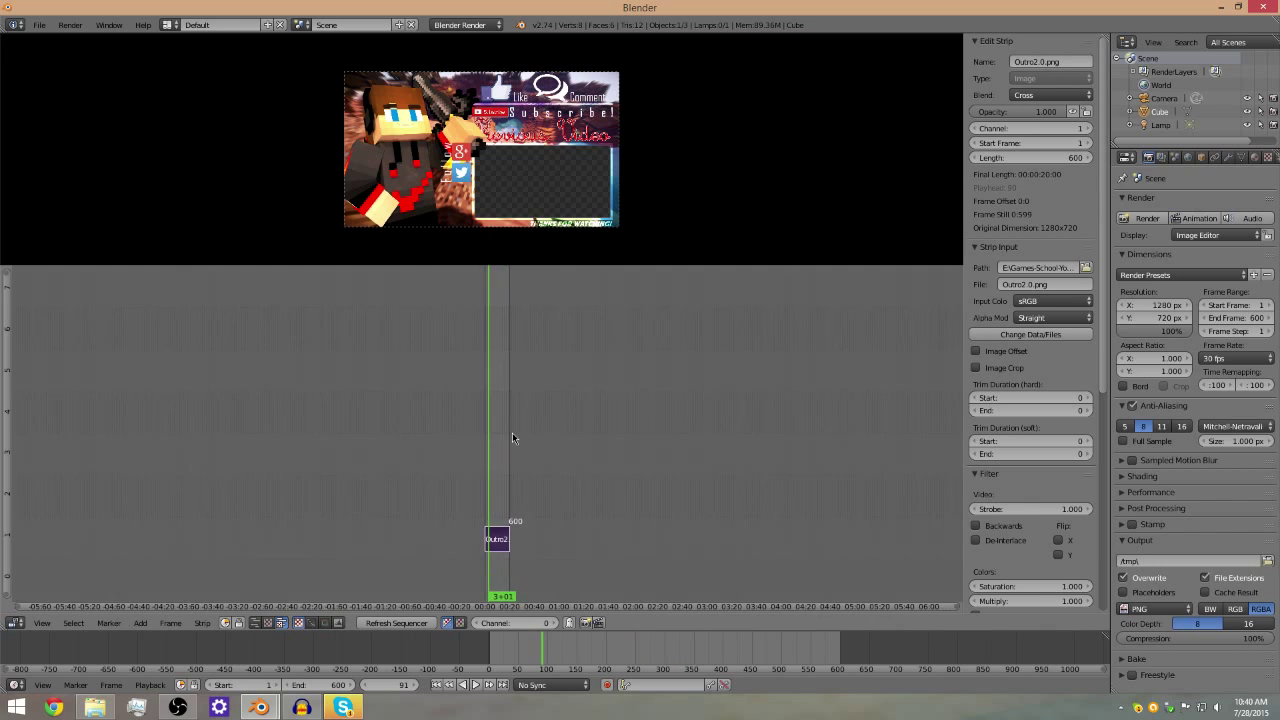
pyautogui.scroll(3, 512, 438)
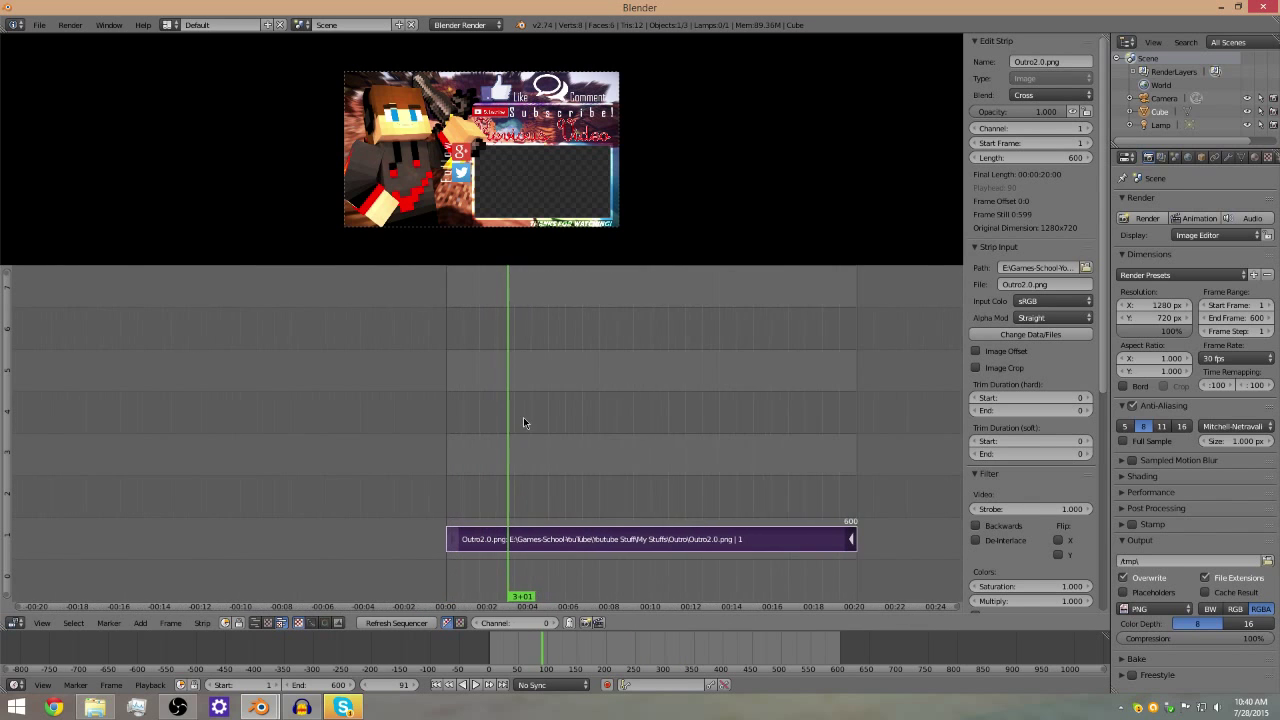
# Step: Move the outro strip to channel 2 at frame 1, then return to Explorer's My Passport (E:) drive
pyautogui.rightClick(602, 544)
pyautogui.press('g')
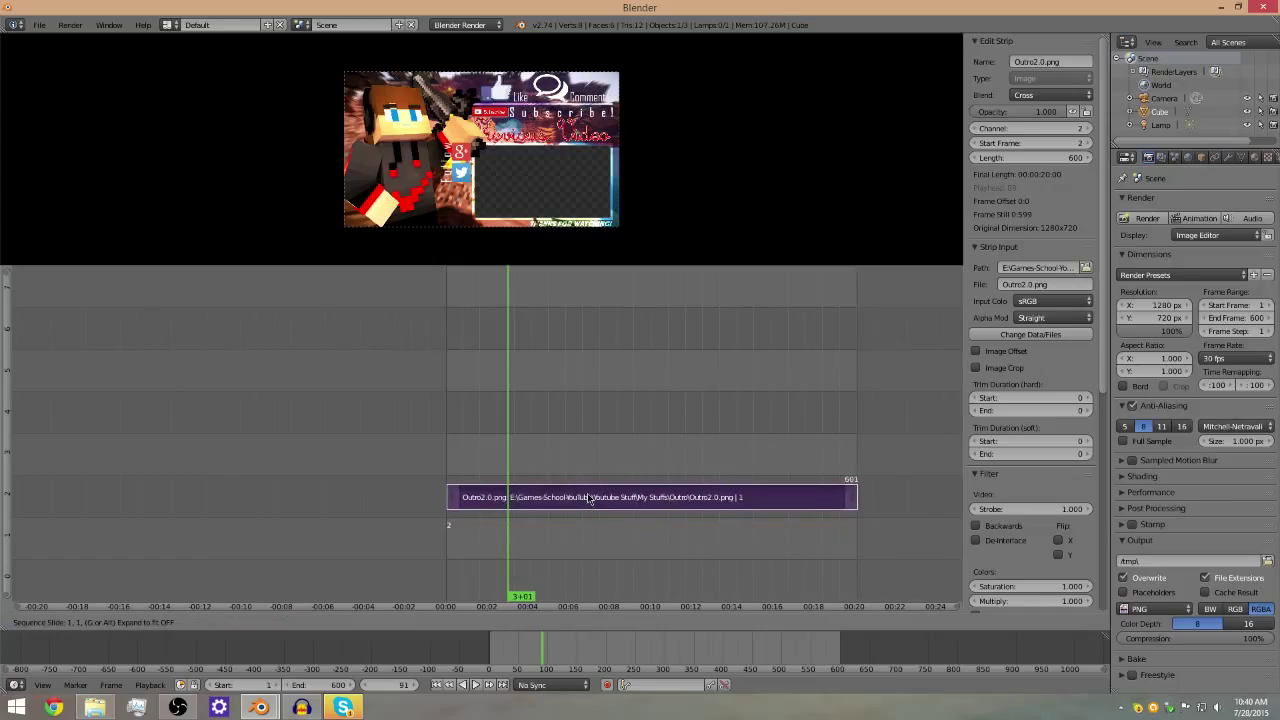
pyautogui.click(518, 497)
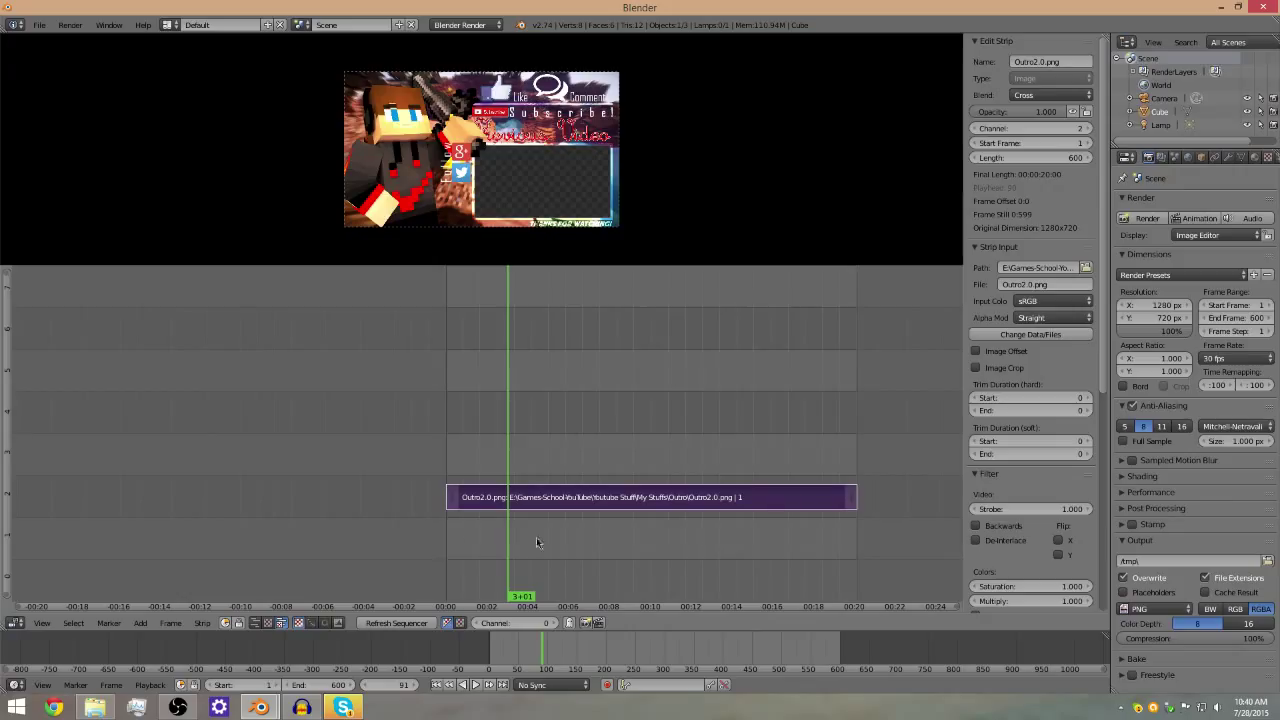
pyautogui.scroll(5, 793, 531)
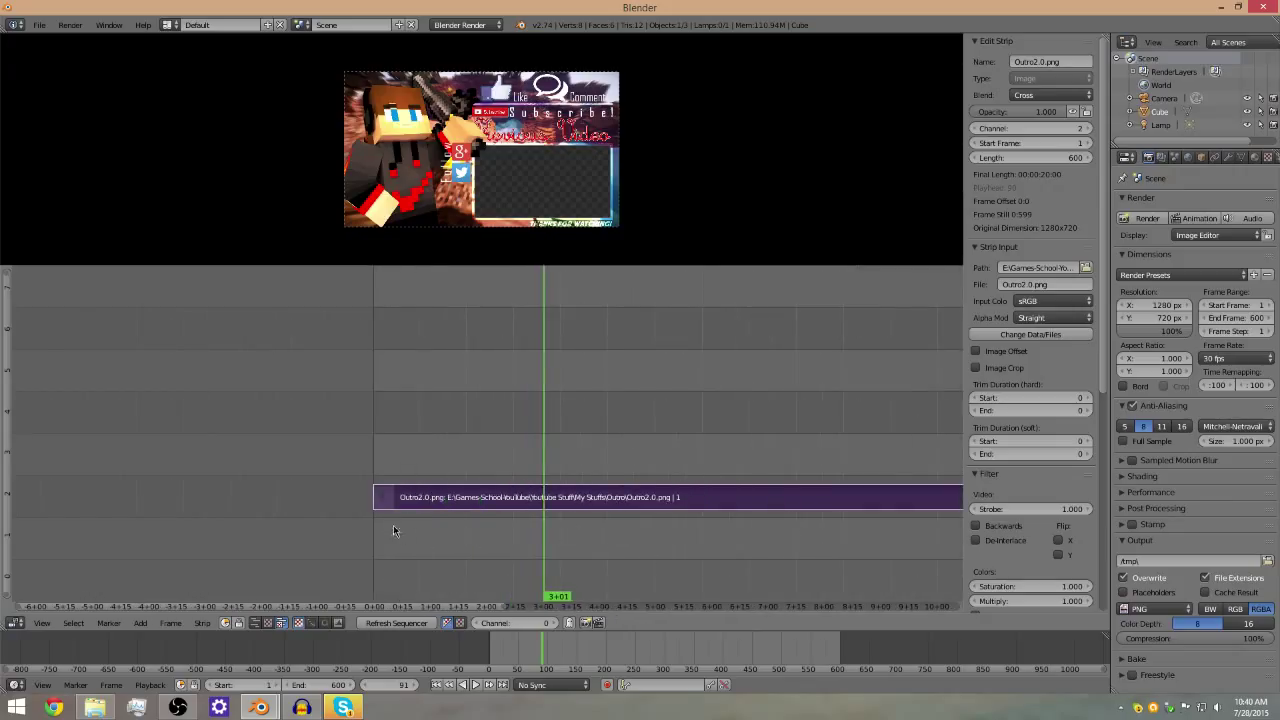
pyautogui.scroll(-4, 393, 531)
pyautogui.keyDown('ctrl'); pyautogui.scroll(-2, 603, 534); pyautogui.keyUp('ctrl')
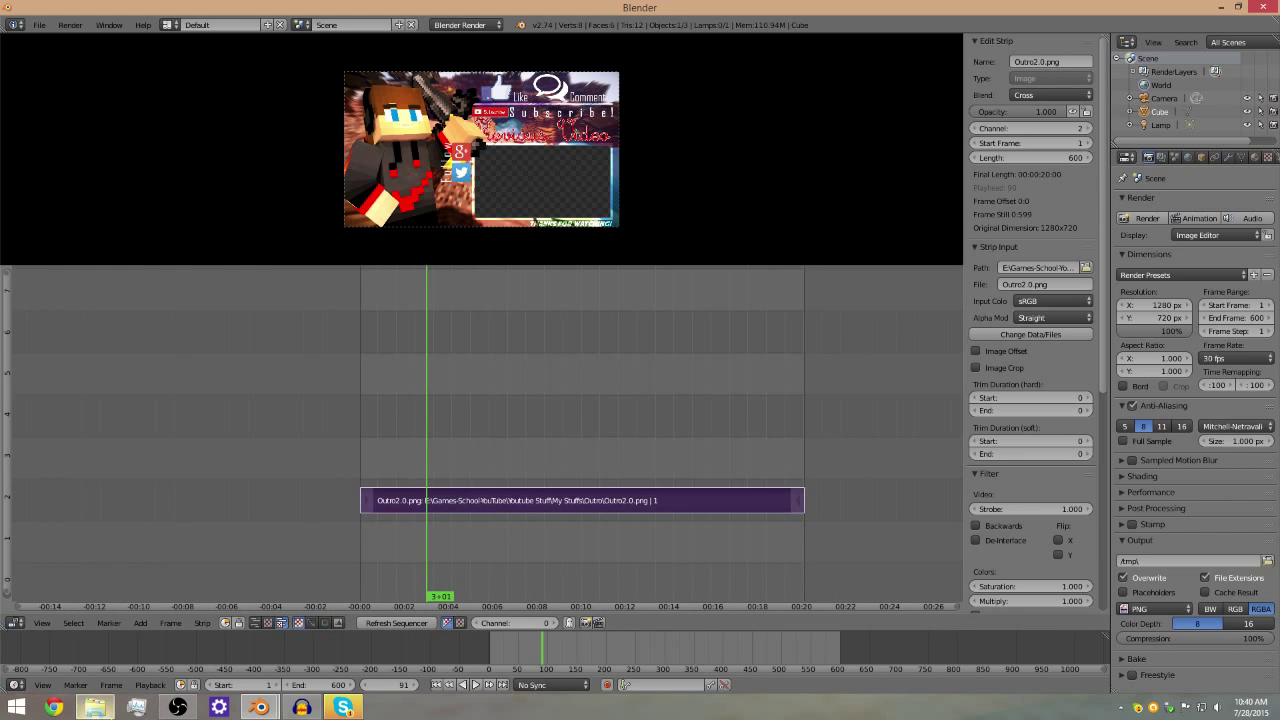
pyautogui.hotkey('alt', 'Tab')
pyautogui.click(503, 544)
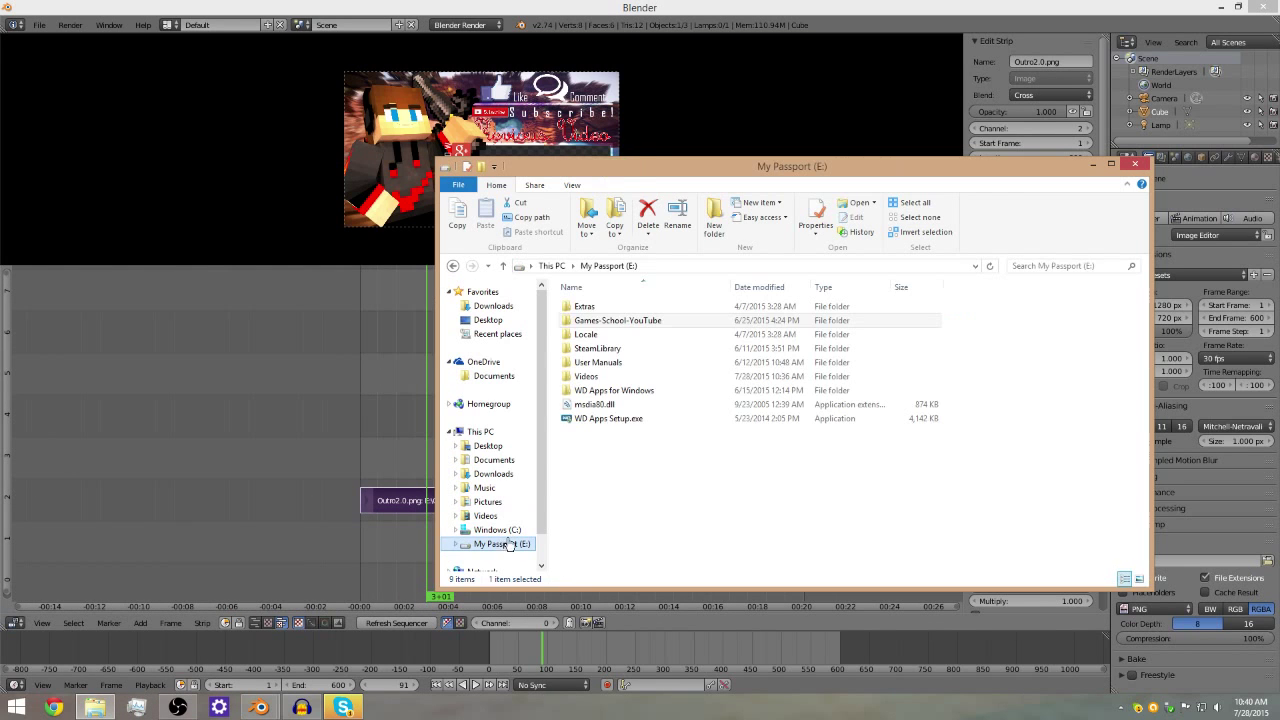
# Step: Open the Documents > Vegas Movie Studio HD Platinum 11.0 Projects folder in Explorer
pyautogui.click(492, 516)
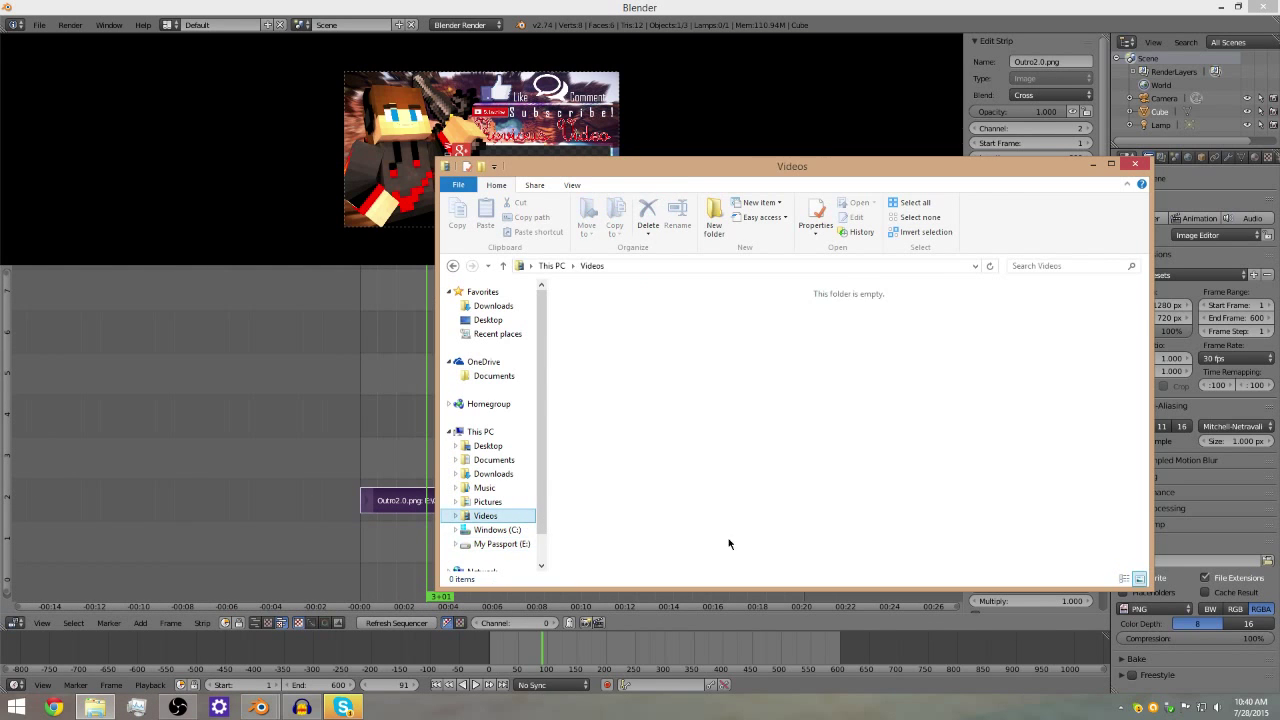
pyautogui.click(503, 462)
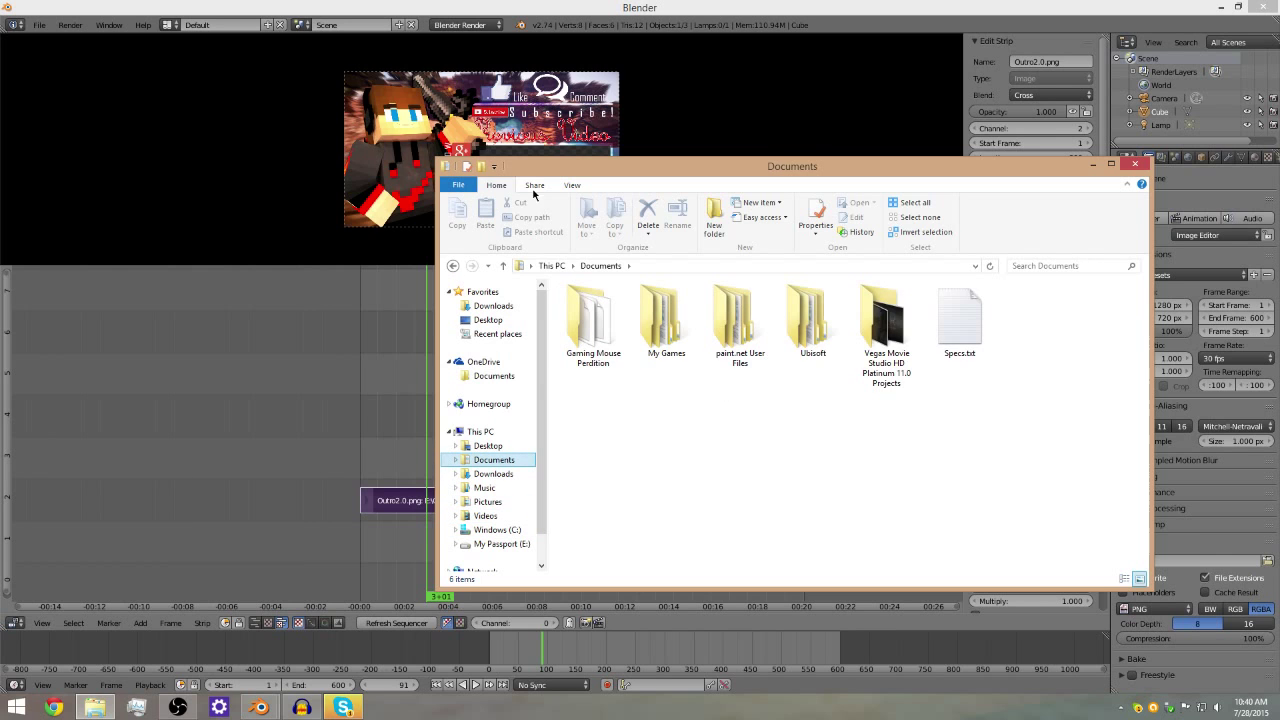
pyautogui.moveTo(540, 166); pyautogui.dragTo(494, 248)
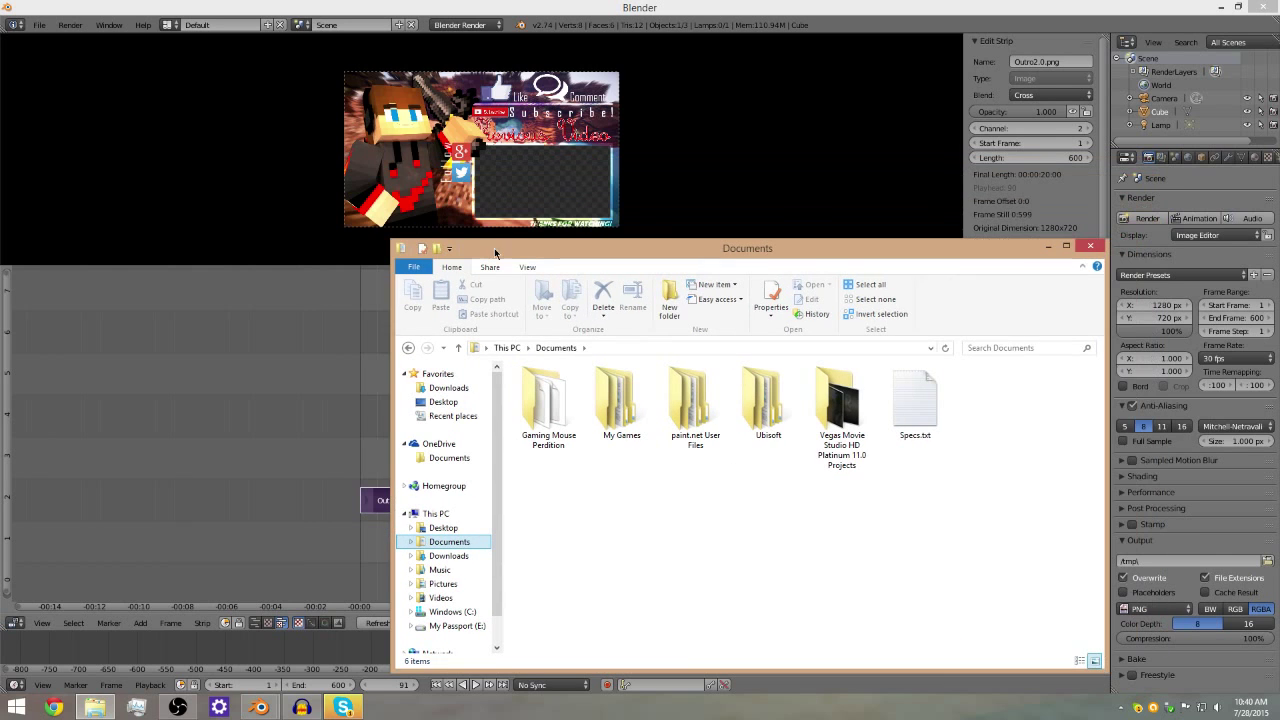
pyautogui.click(518, 172)
pyautogui.scroll(6, 532, 175)
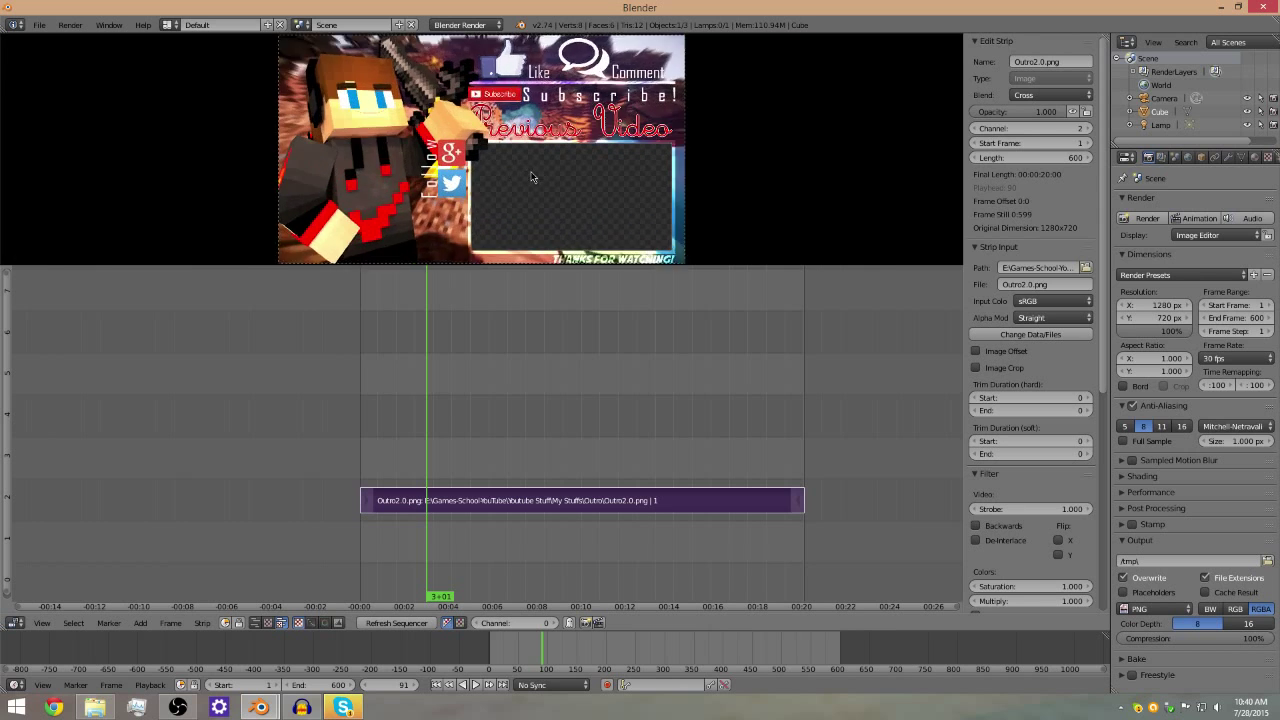
pyautogui.scroll(-6, 545, 193)
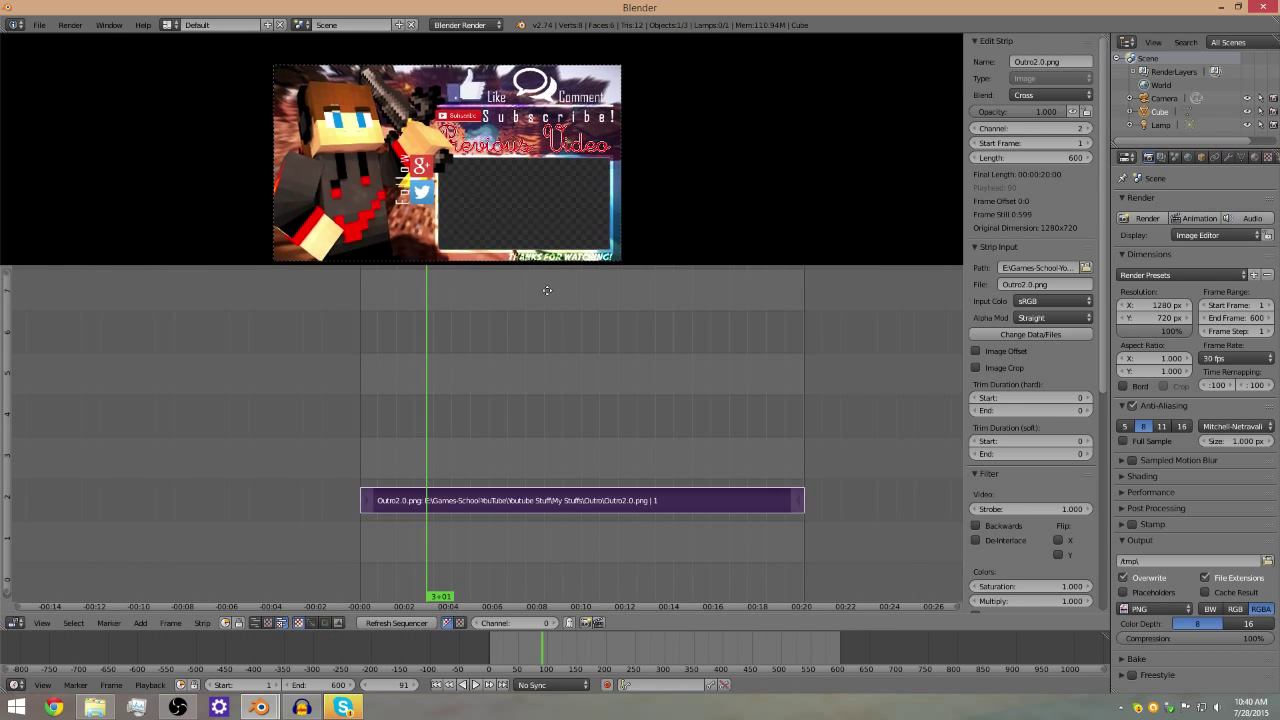
pyautogui.click(108, 708)
pyautogui.doubleClick(845, 415)
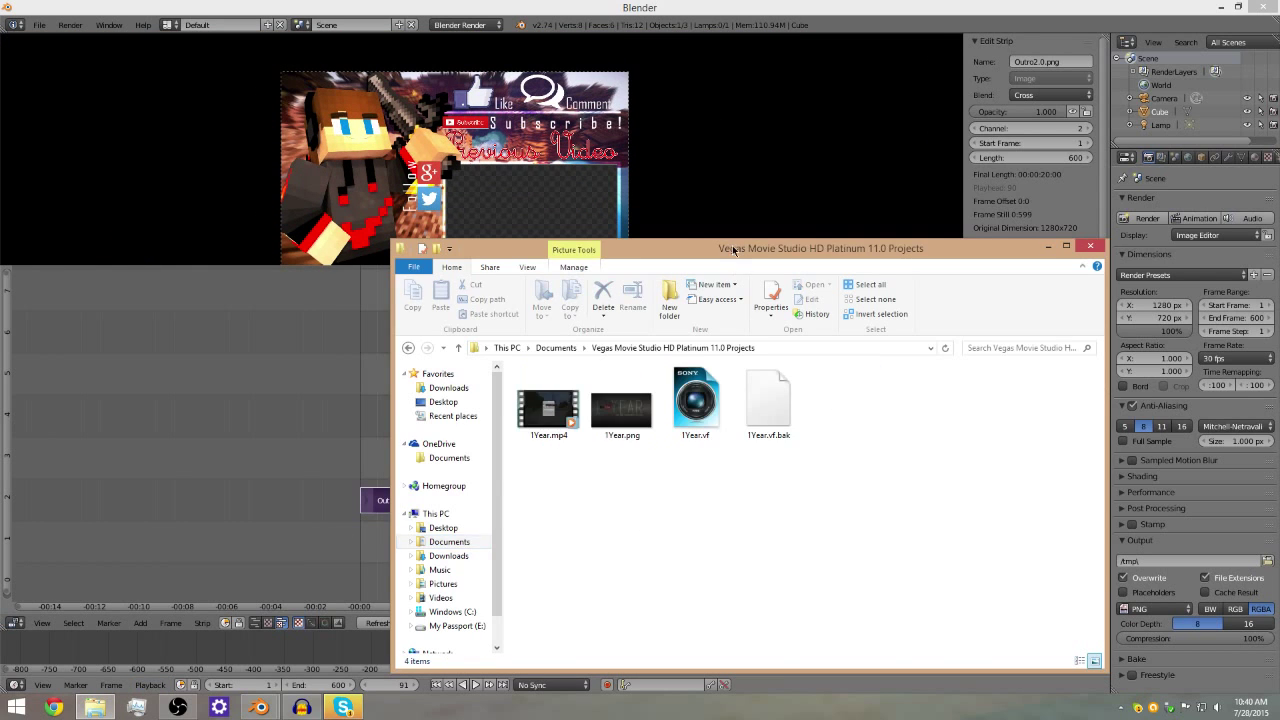
pyautogui.moveTo(738, 262); pyautogui.dragTo(920, 221)
# Step: Drop 1Year.mp4 into the sequencer and minimise Explorer
pyautogui.click(742, 349)
pyautogui.moveTo(432, 437); pyautogui.dragTo(358, 452)
pyautogui.moveTo(932, 204); pyautogui.dragTo(532, 268)
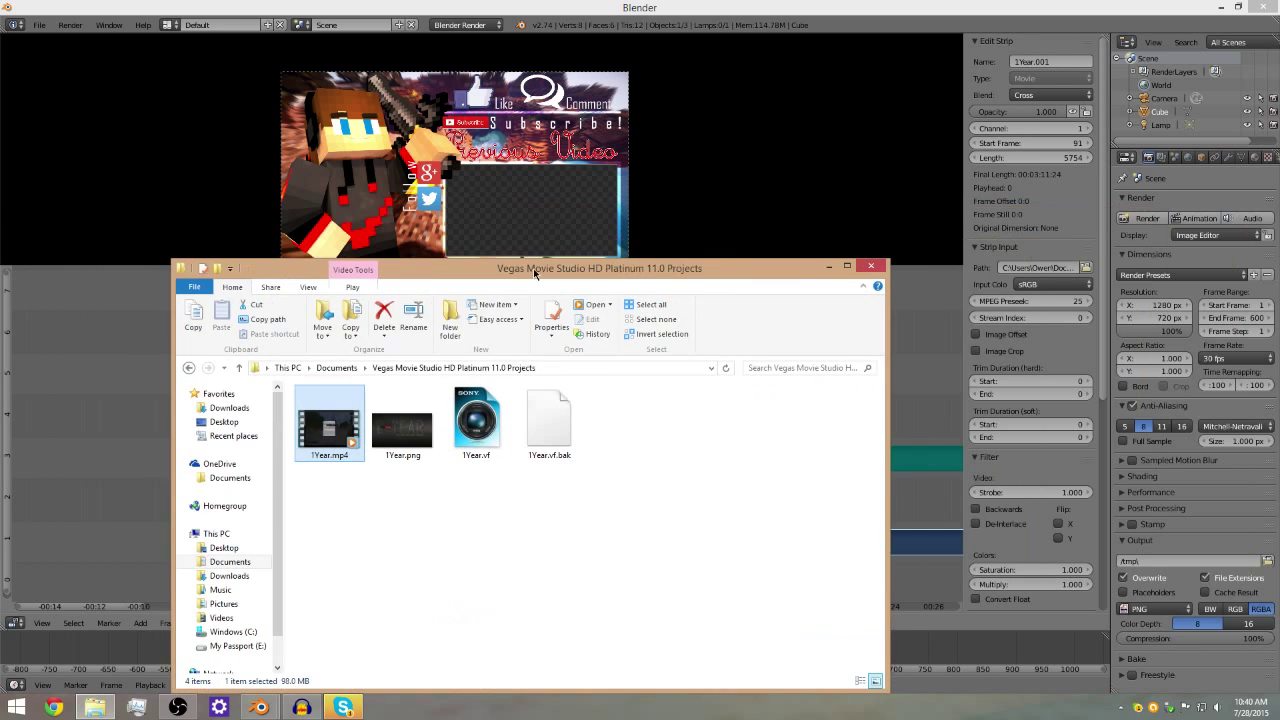
pyautogui.click(829, 268)
# Step: Delete the gameplay video's sound strip
pyautogui.scroll(-3, 657, 440)
pyautogui.rightClick(637, 457)
pyautogui.press('x')
pyautogui.click(636, 457)
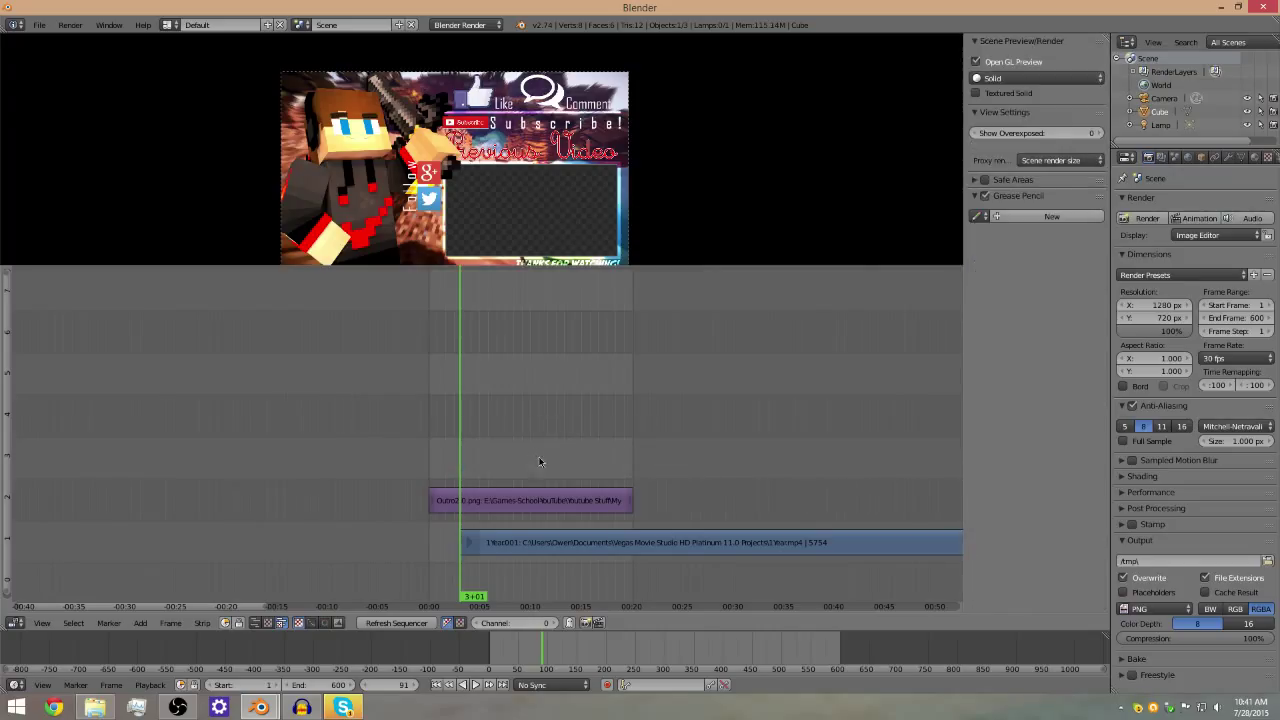
# Step: Undo the sound strip deletion, then delete the sound strip again
pyautogui.hotkey('ctrl', 'z')
pyautogui.scroll(4, 569, 430)
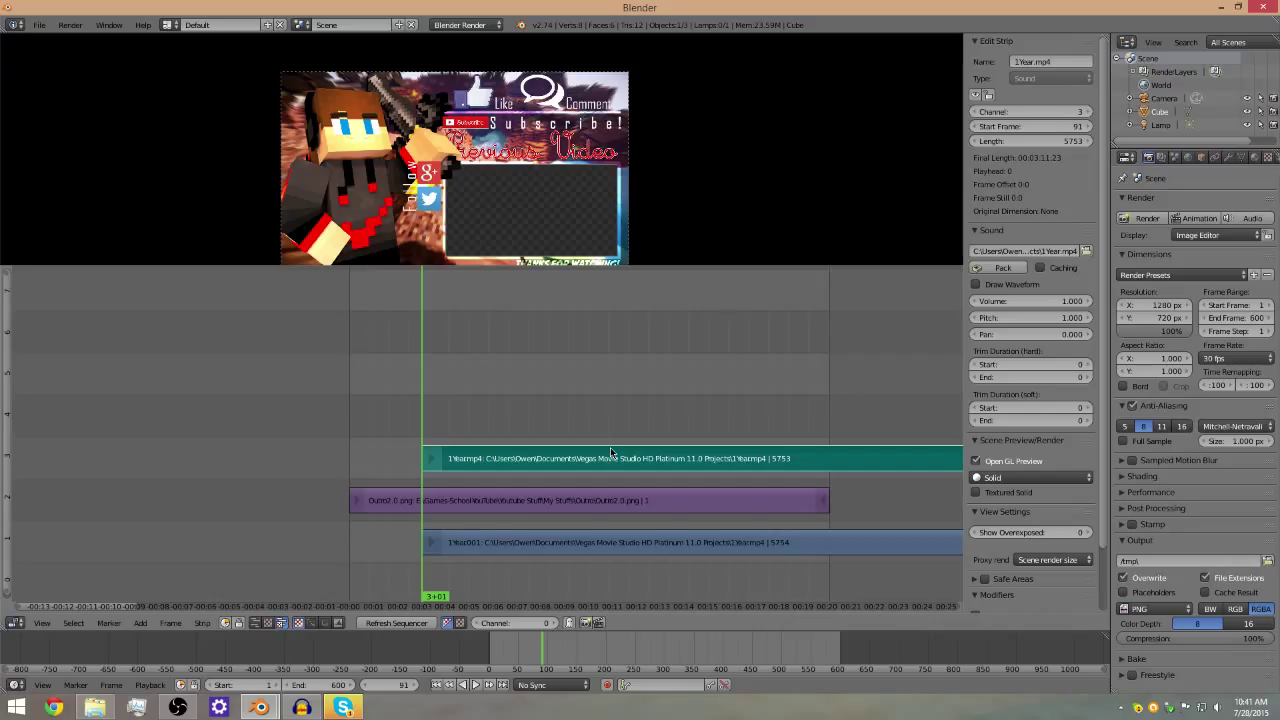
pyautogui.moveTo(498, 241); pyautogui.dragTo(519, 186, button='middle')
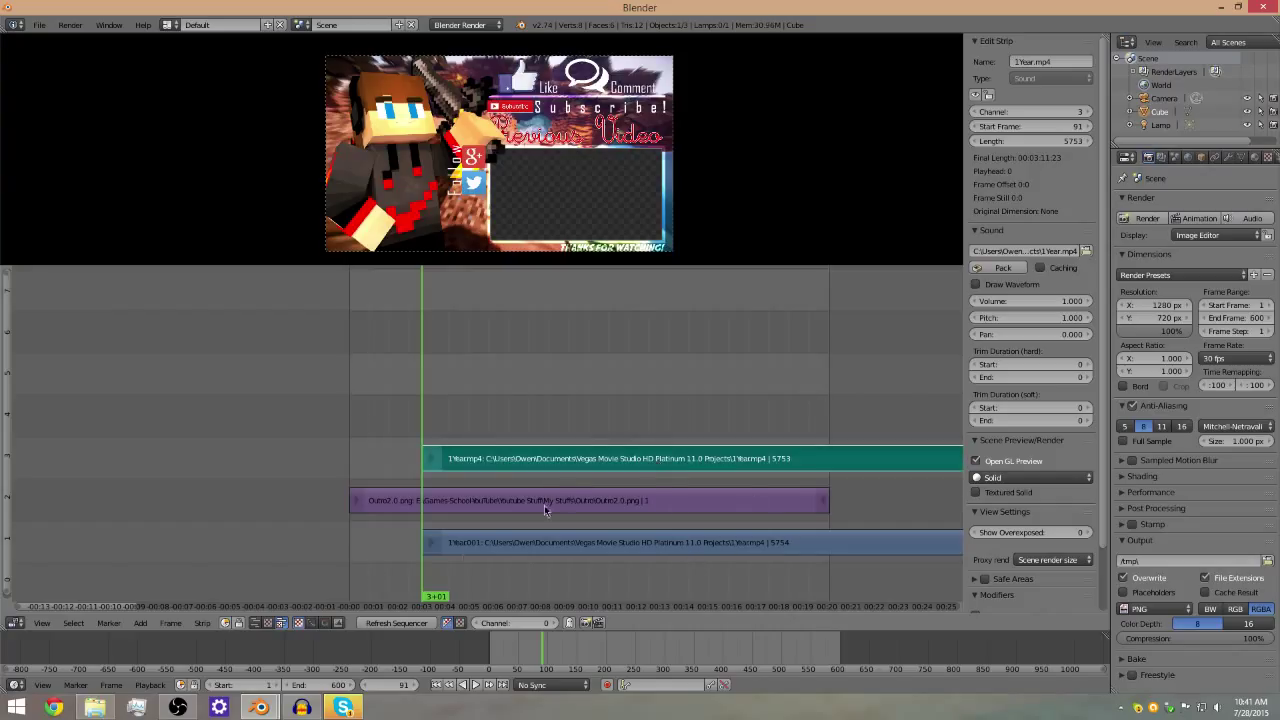
pyautogui.press('x')
pyautogui.click(660, 478)
# Step: Move the current frame to 461
pyautogui.scroll(-2, 660, 465)
pyautogui.scroll(-2, 660, 464)
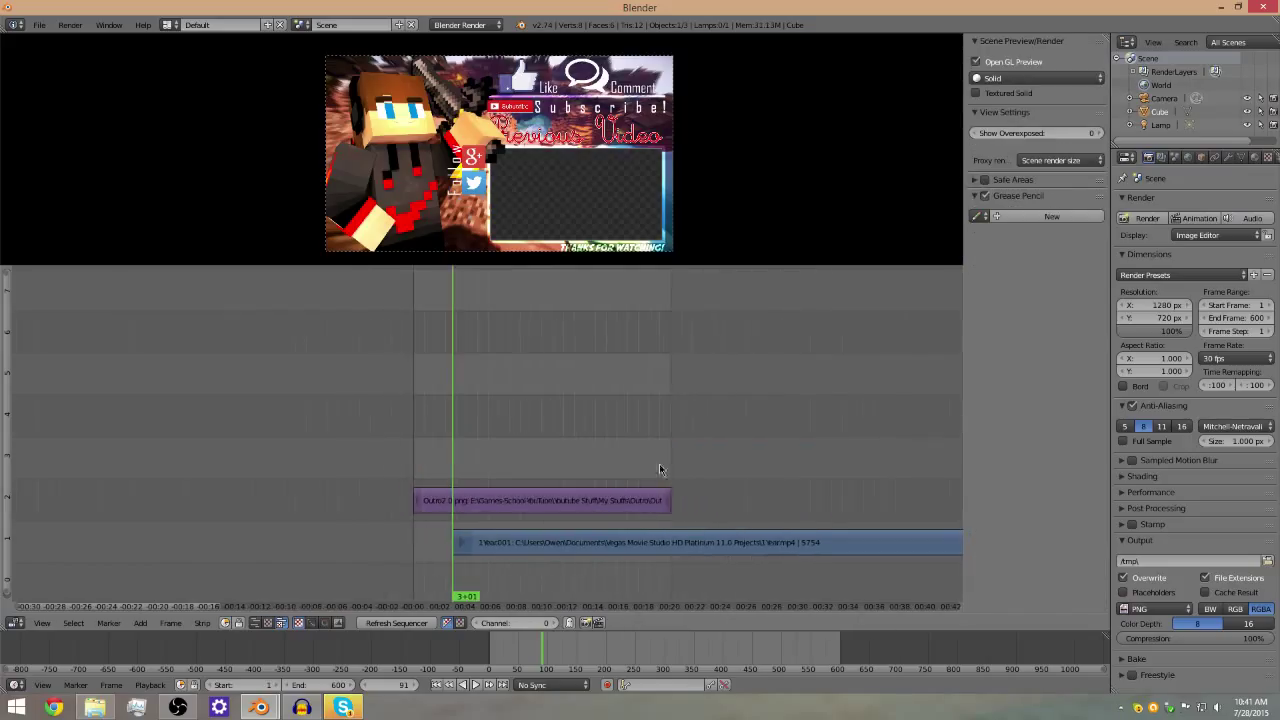
pyautogui.click(585, 548)
pyautogui.click(612, 553)
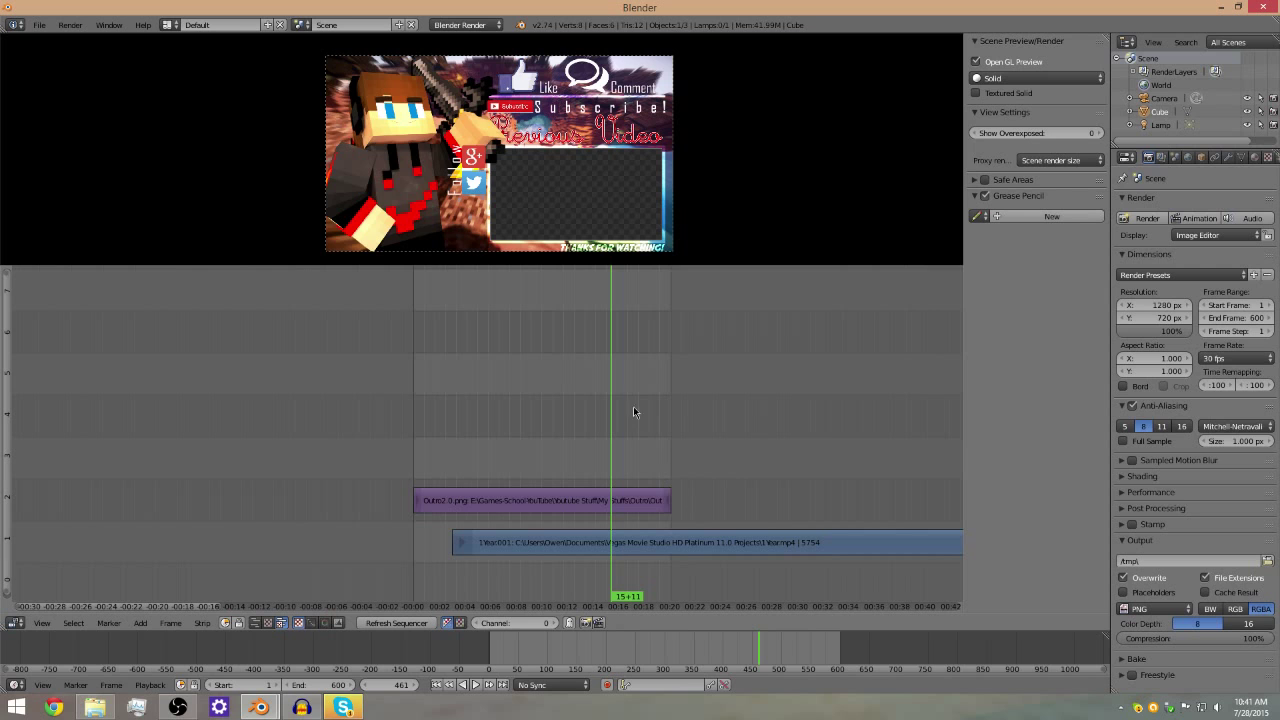
# Step: Render a test frame, then move the 1Year.mp4 strip to channel 3 at frame 1
pyautogui.press('F12')
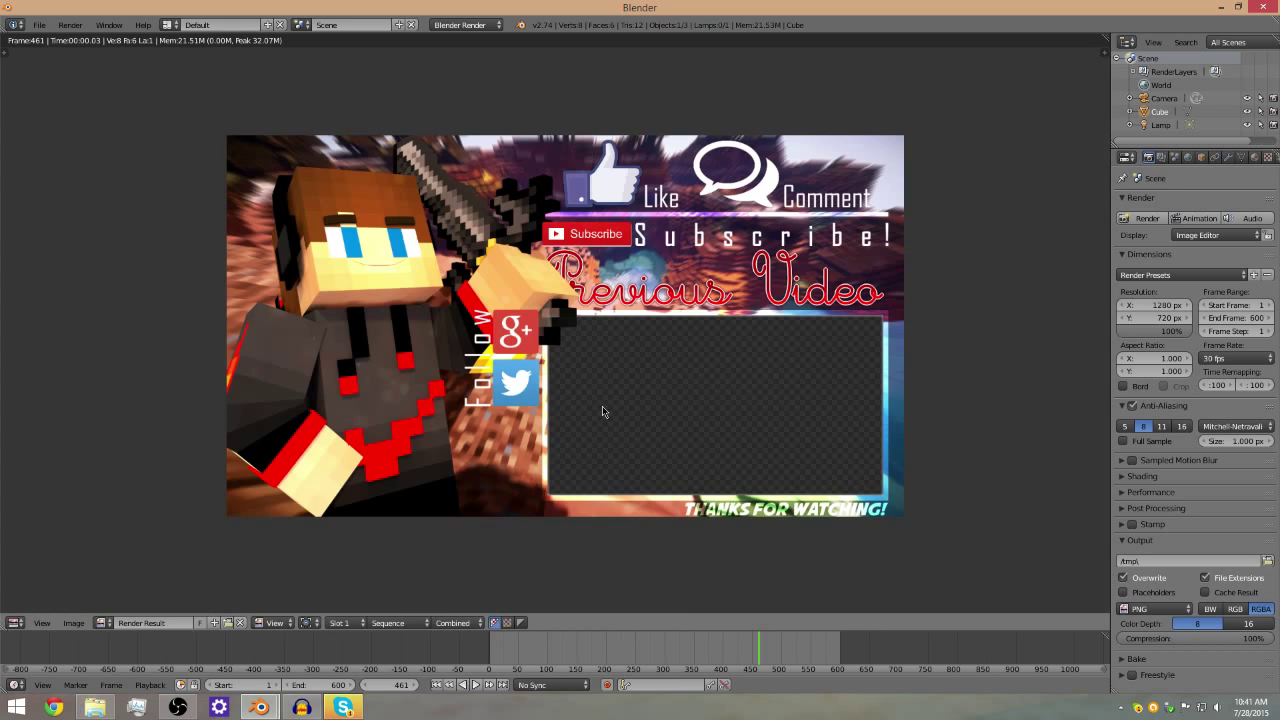
pyautogui.press('Escape')
pyautogui.rightClick(503, 531)
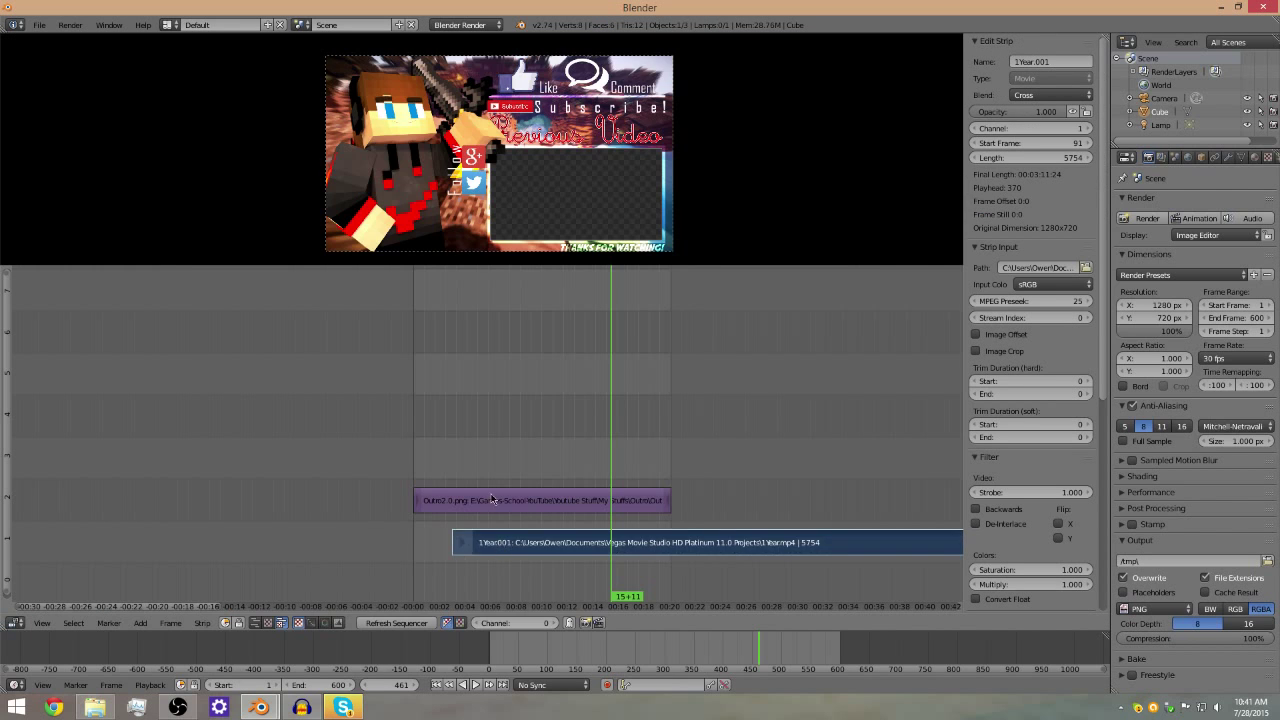
pyautogui.press('g')
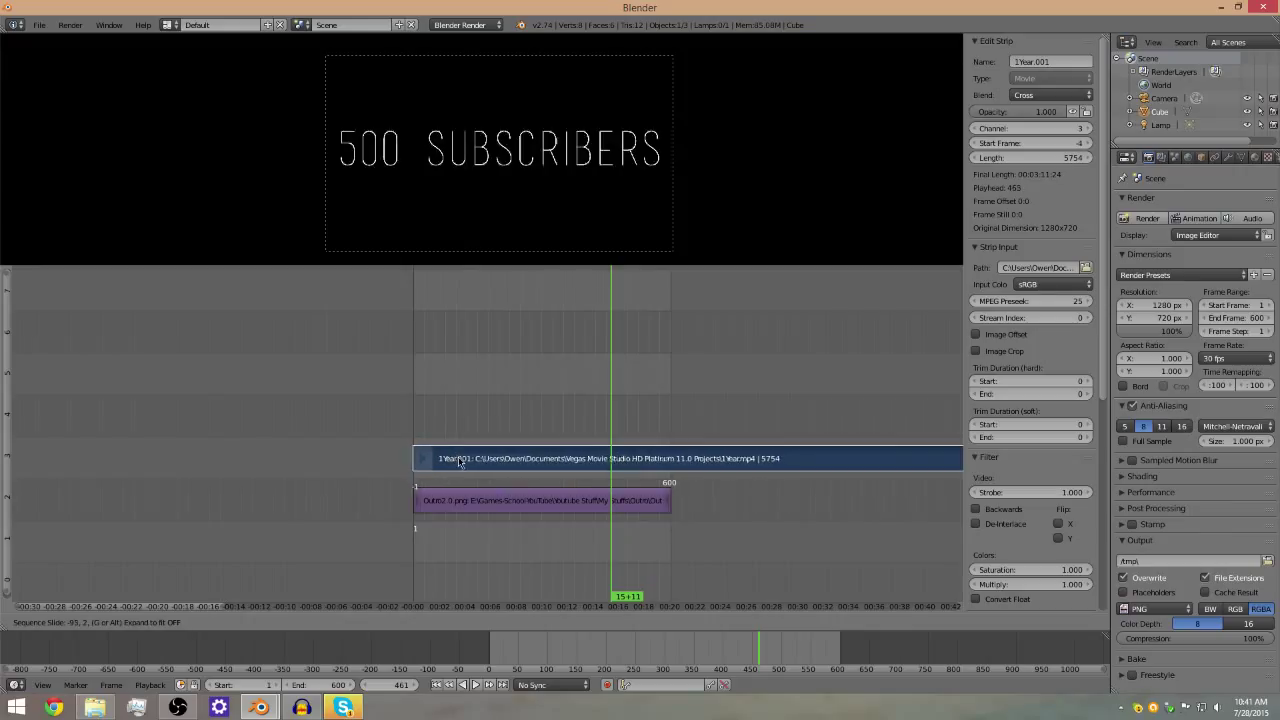
pyautogui.click(462, 461)
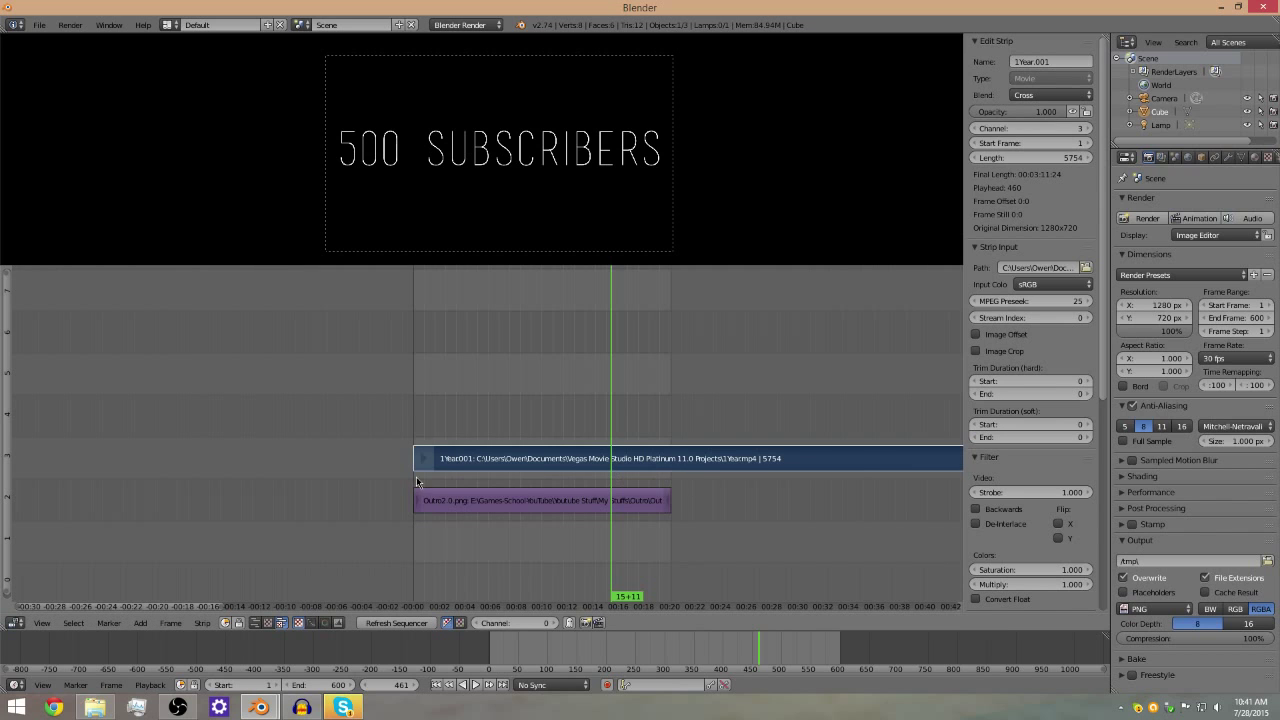
# Step: Slide the video strip to start at frame -781 and set the current frame to 189
pyautogui.scroll(3, 398, 467)
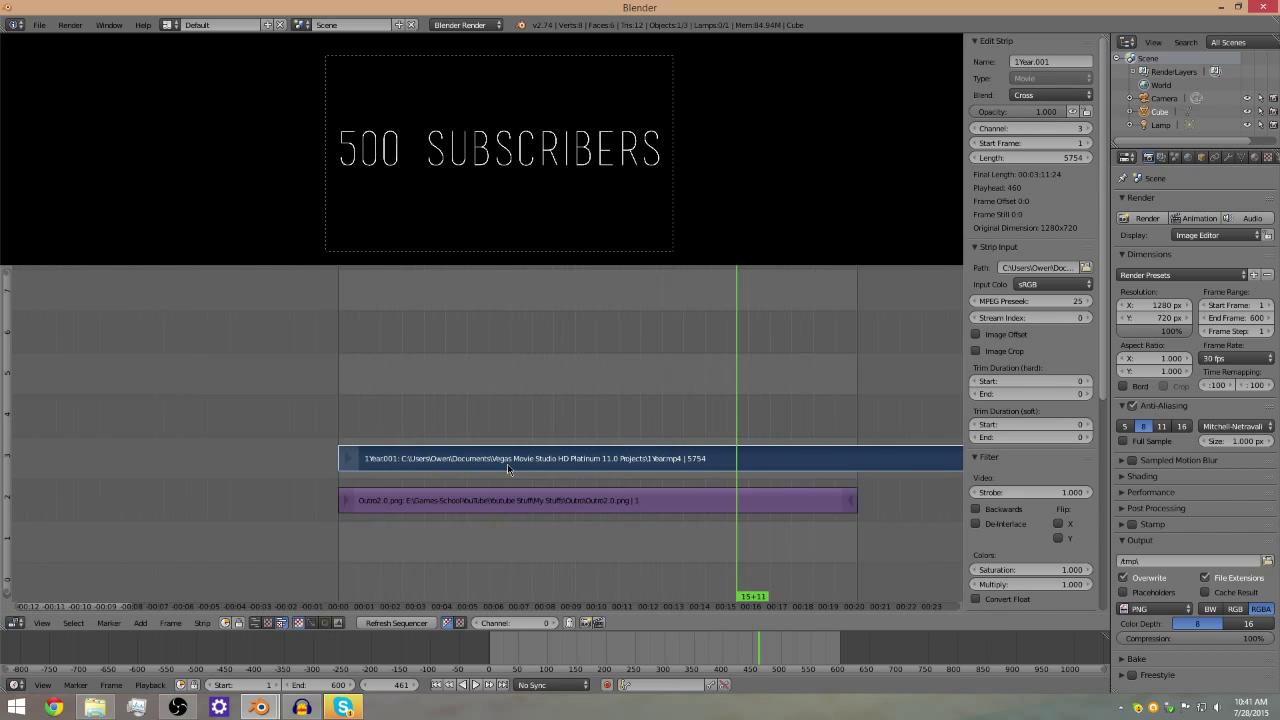
pyautogui.scroll(-4, 620, 464)
pyautogui.press('g')
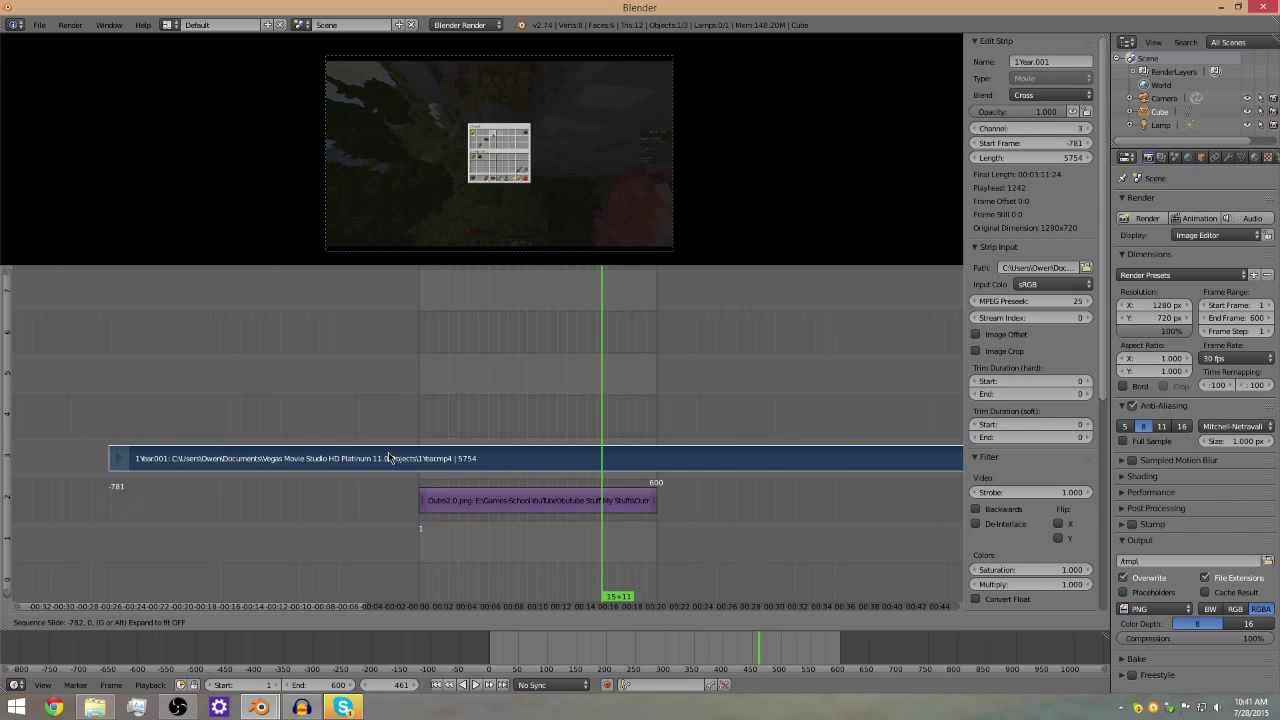
pyautogui.click(490, 457)
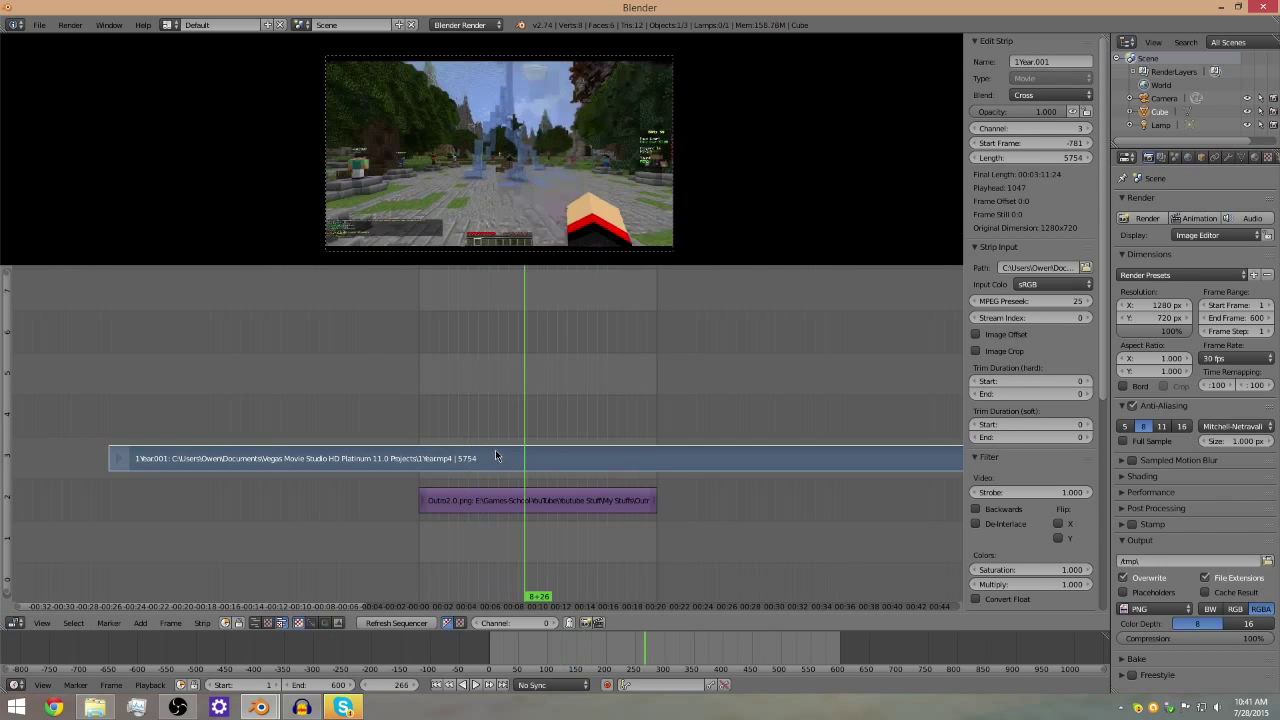
pyautogui.click(495, 449)
pyautogui.scroll(-5, 626, 366)
pyautogui.scroll(5, 565, 432)
pyautogui.scroll(1, 565, 432)
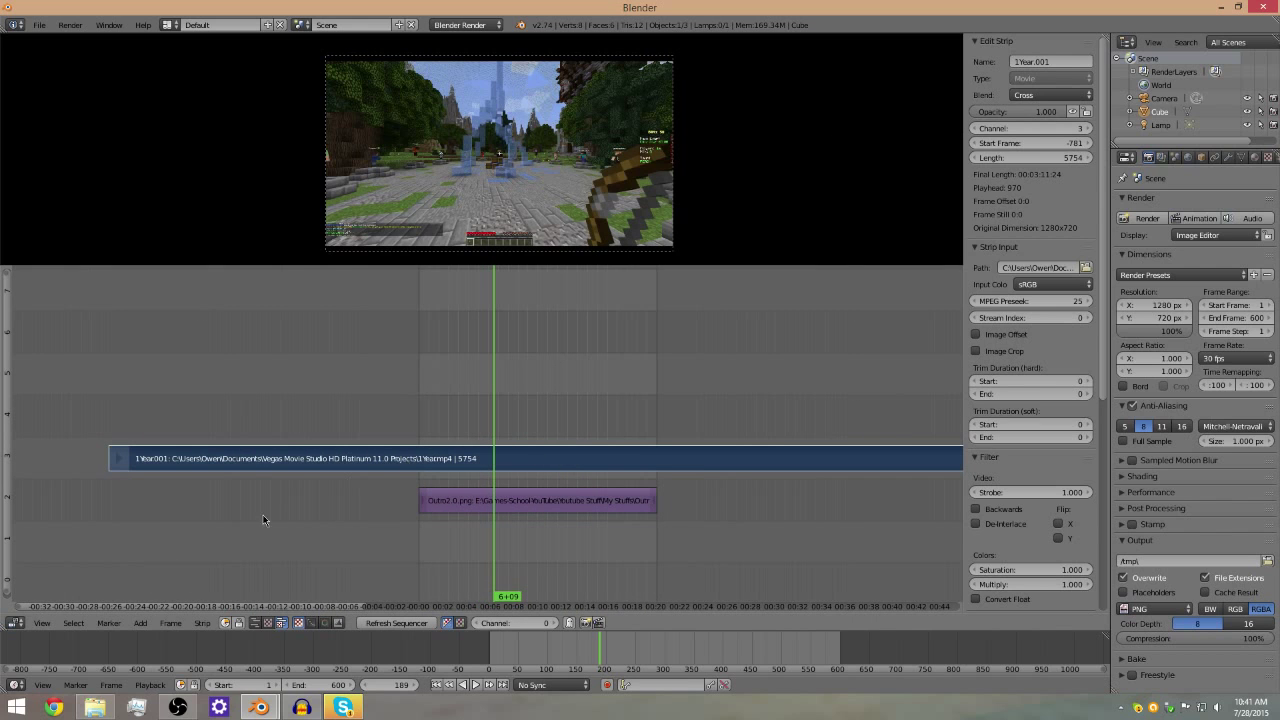
pyautogui.scroll(-4, 705, 454)
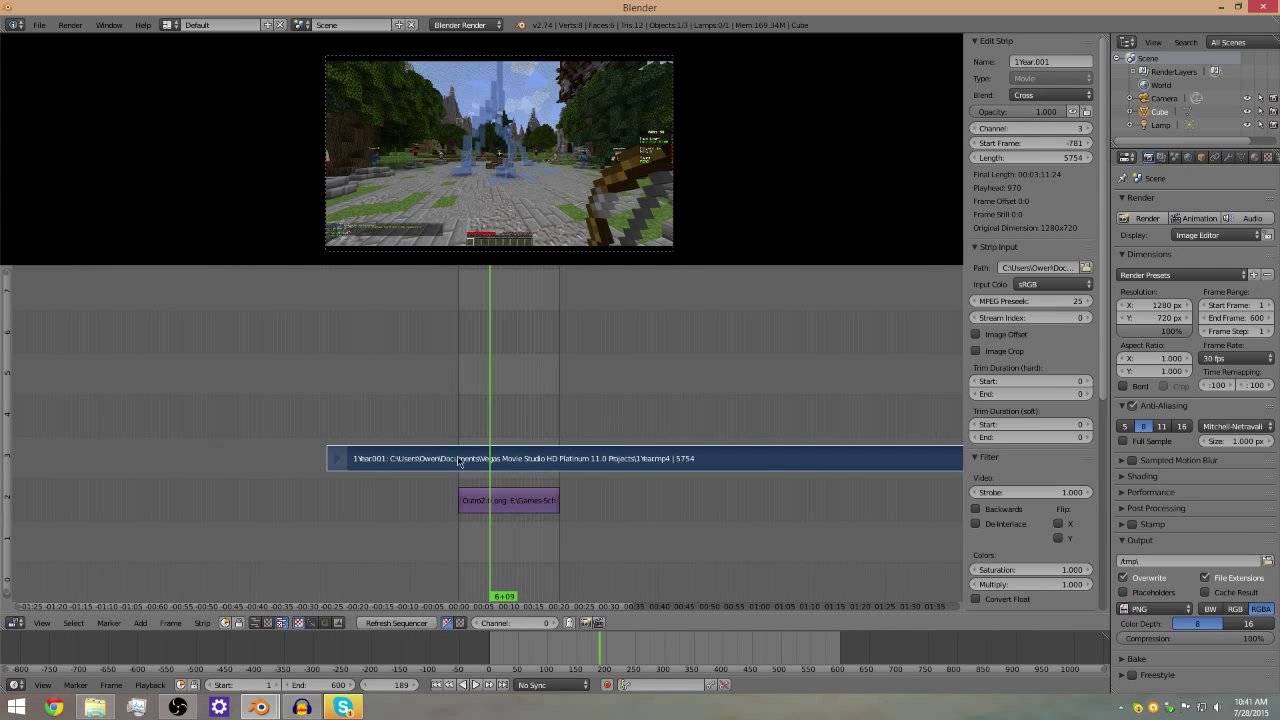
# Step: Add a Transform effect strip over the 1Year video strip and select it
pyautogui.click(140, 626)
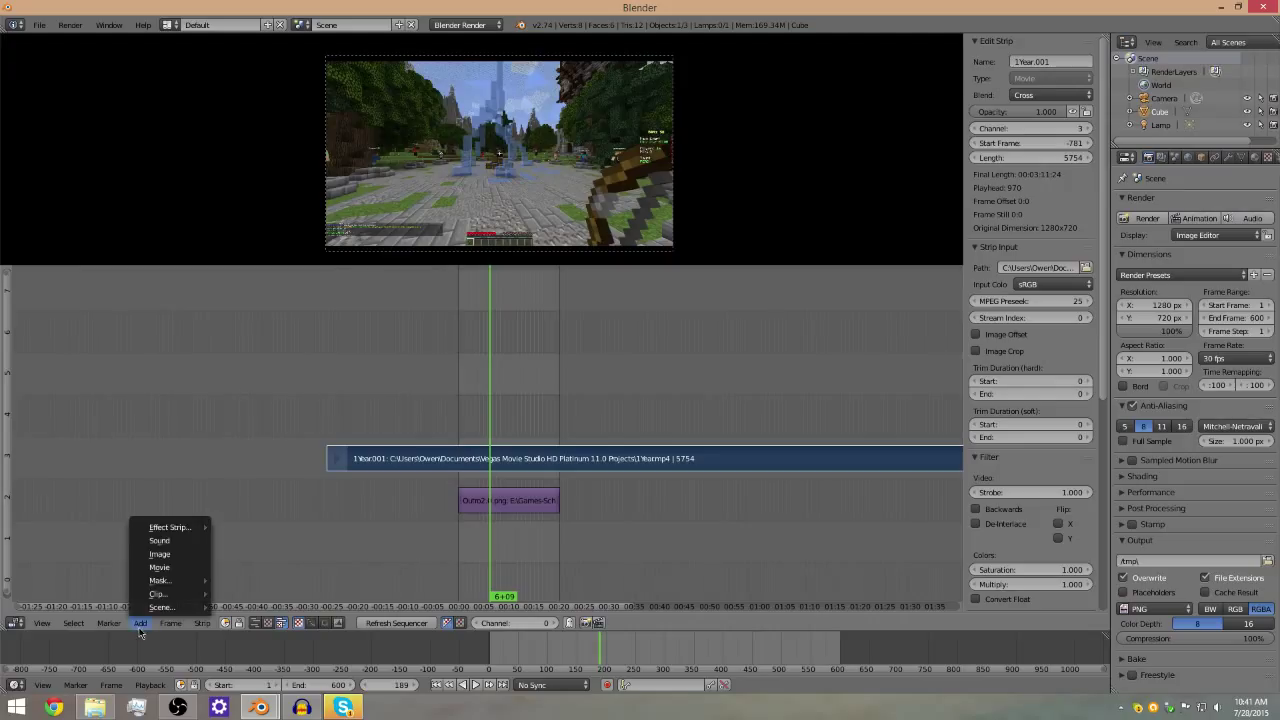
pyautogui.moveTo(172, 531)
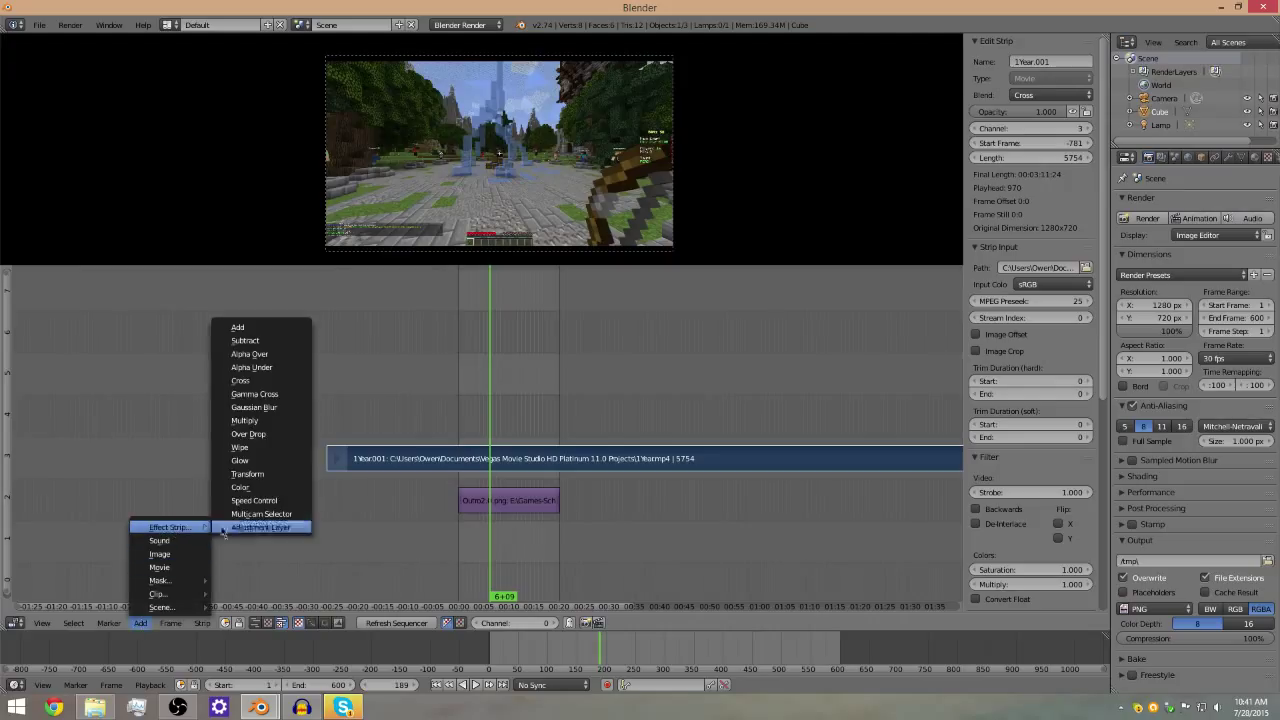
pyautogui.click(250, 474)
pyautogui.scroll(4, 522, 387)
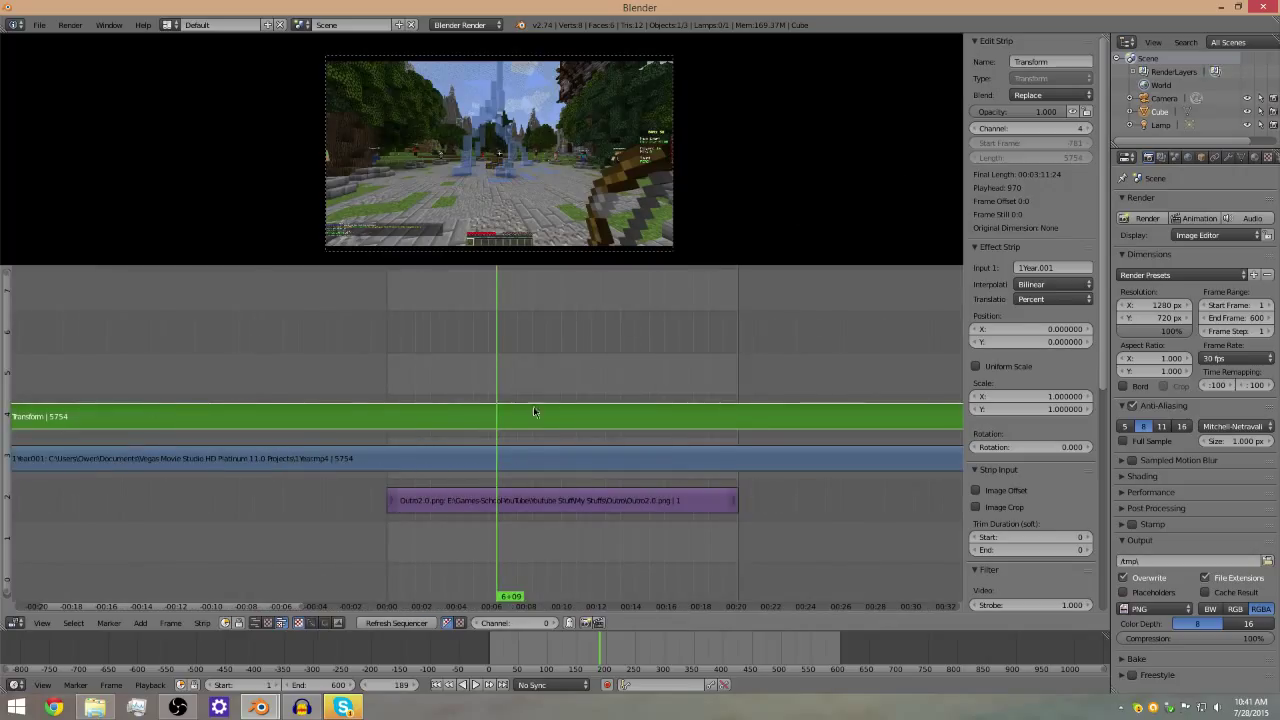
pyautogui.click(568, 462)
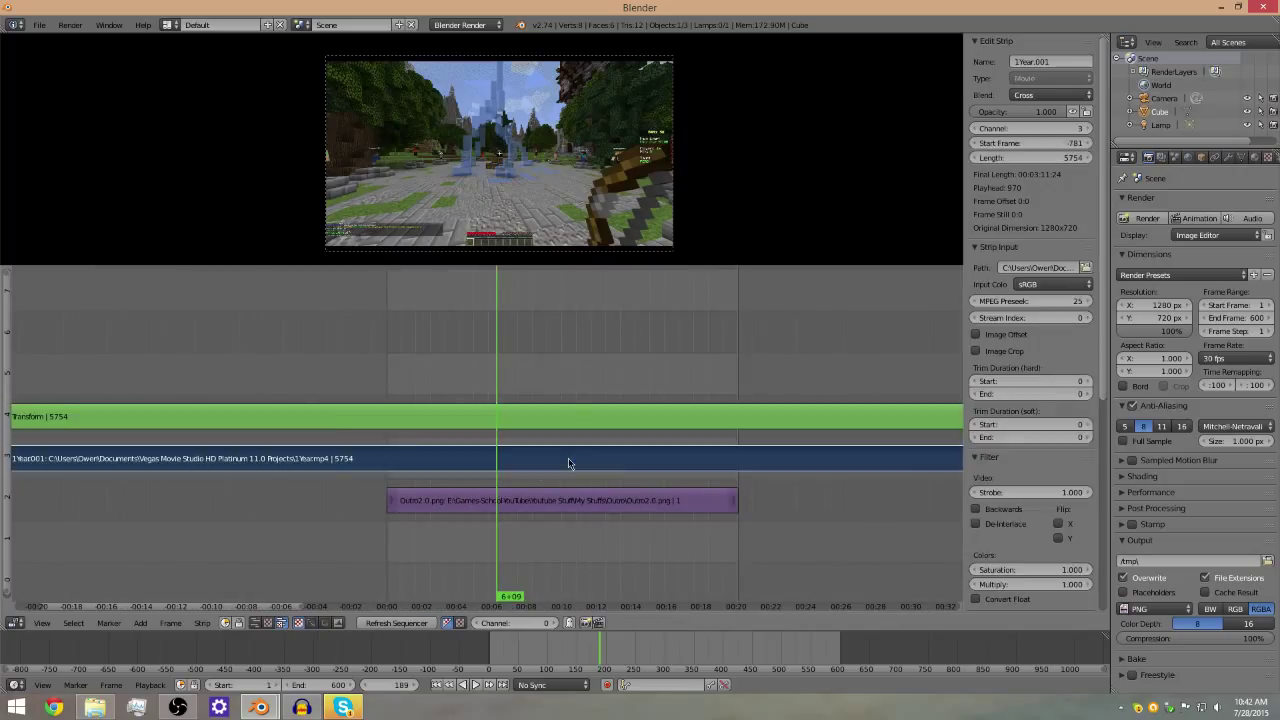
pyautogui.rightClick(597, 426)
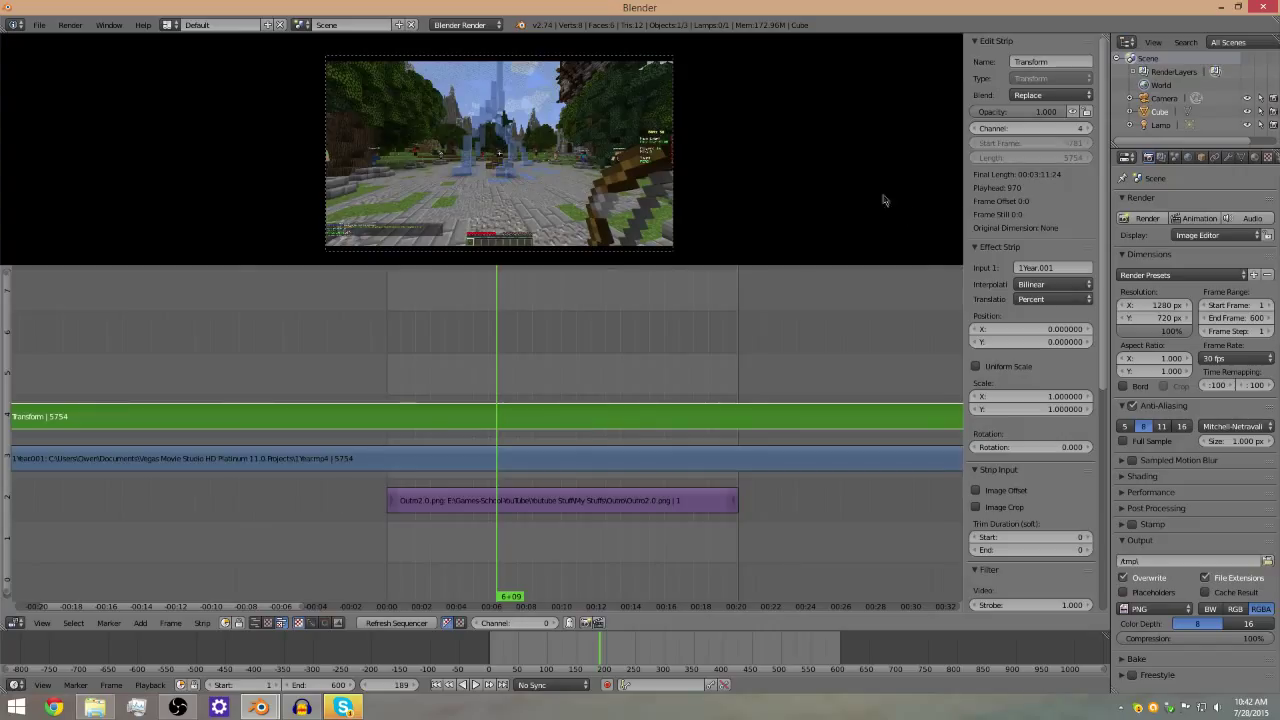